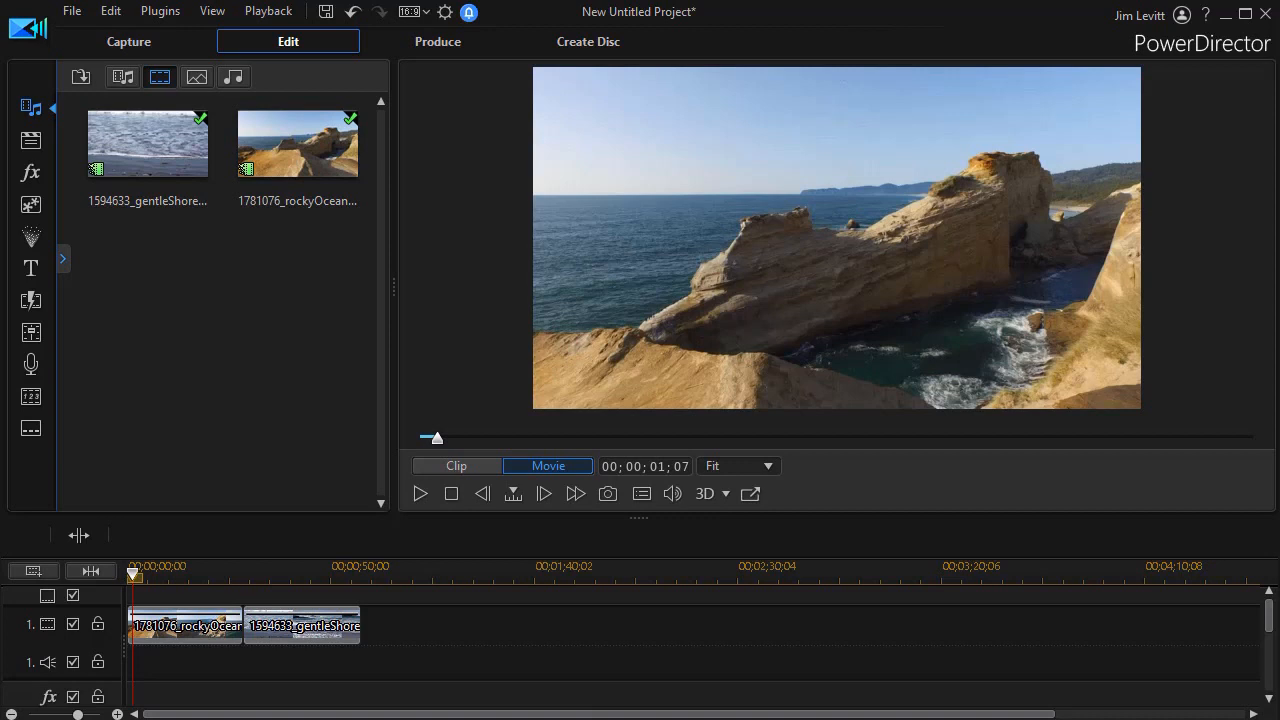
Play the movie to about 3 seconds and open the Color Presets & CLUTs enhancement for the rocky ocean clip.
click(420, 495)
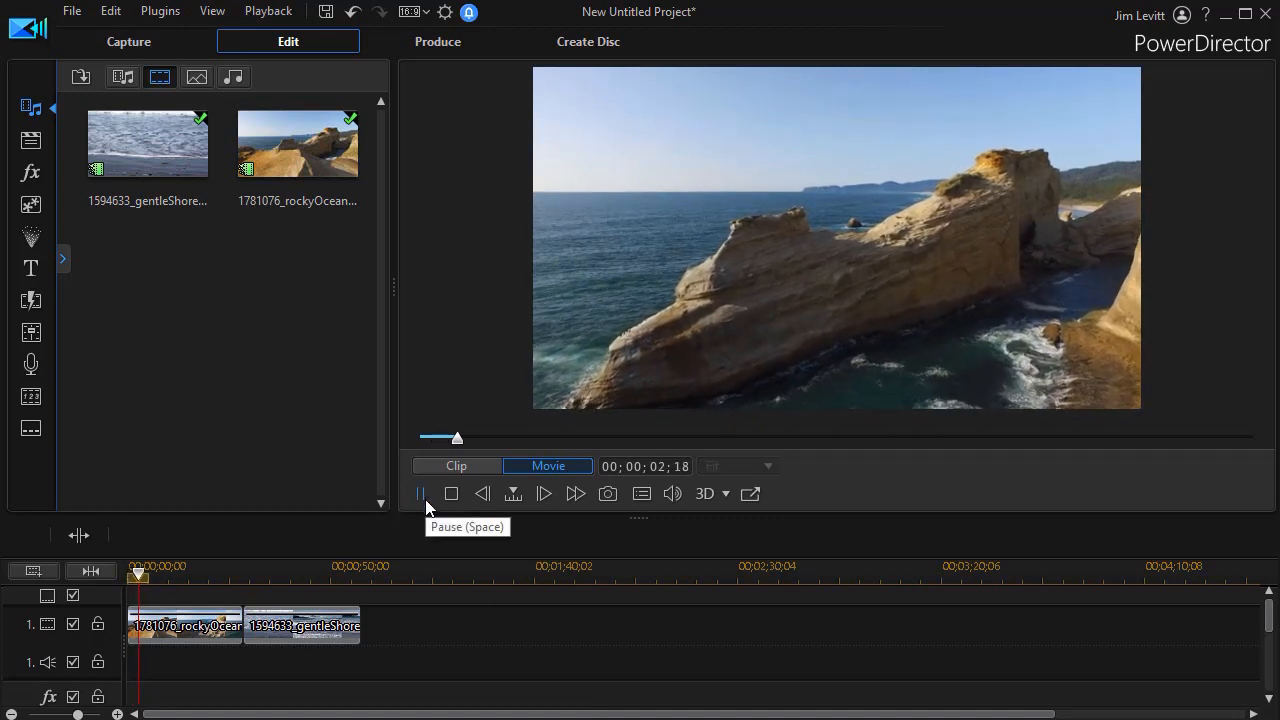
click(423, 503)
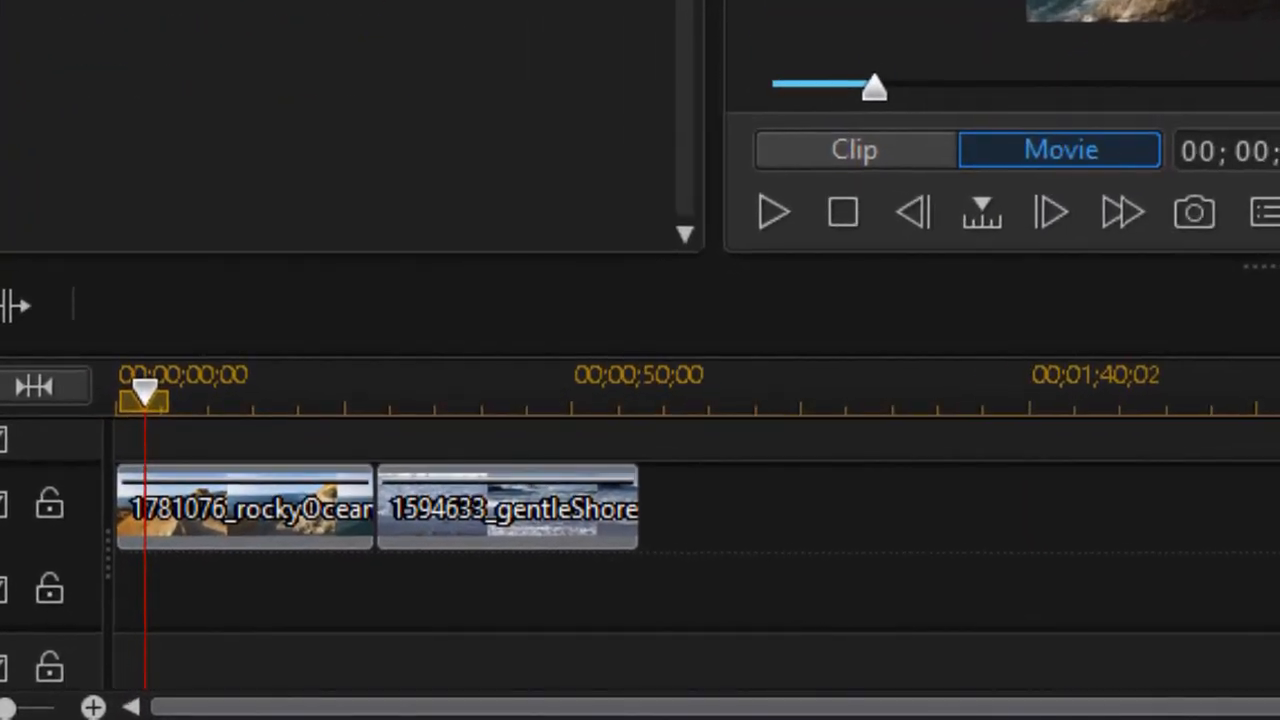
click(252, 525)
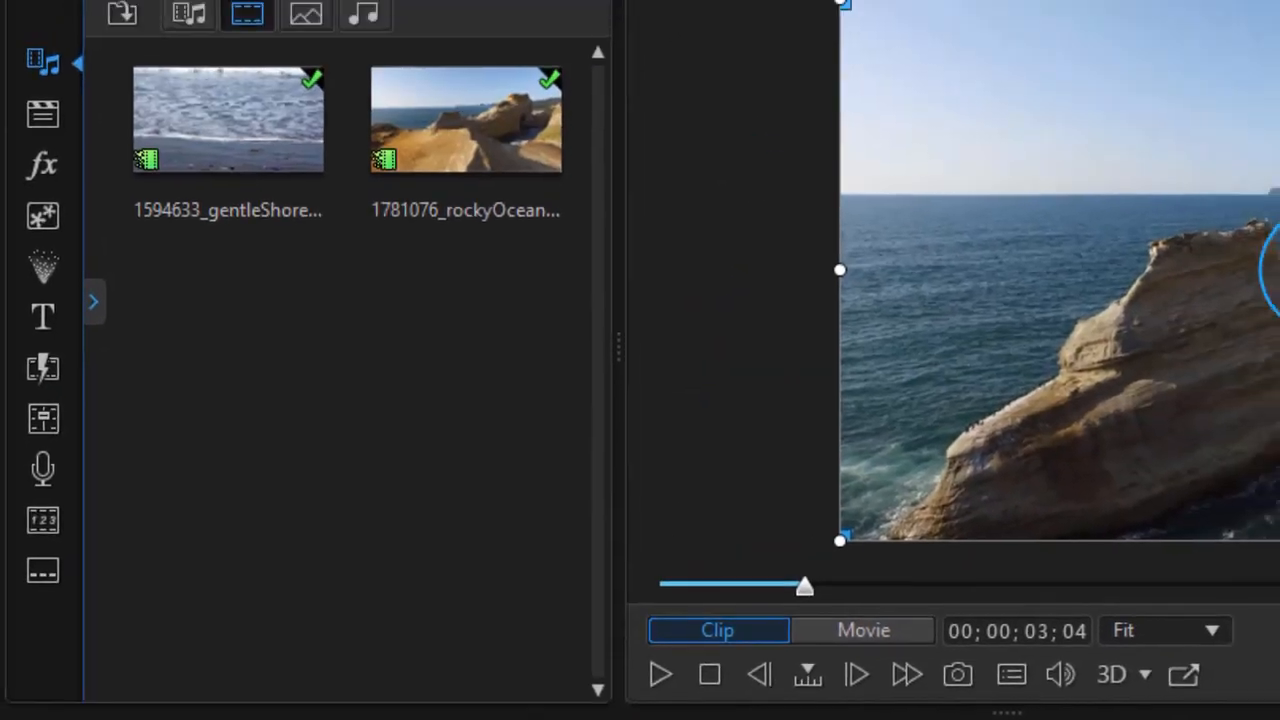
click(698, 320)
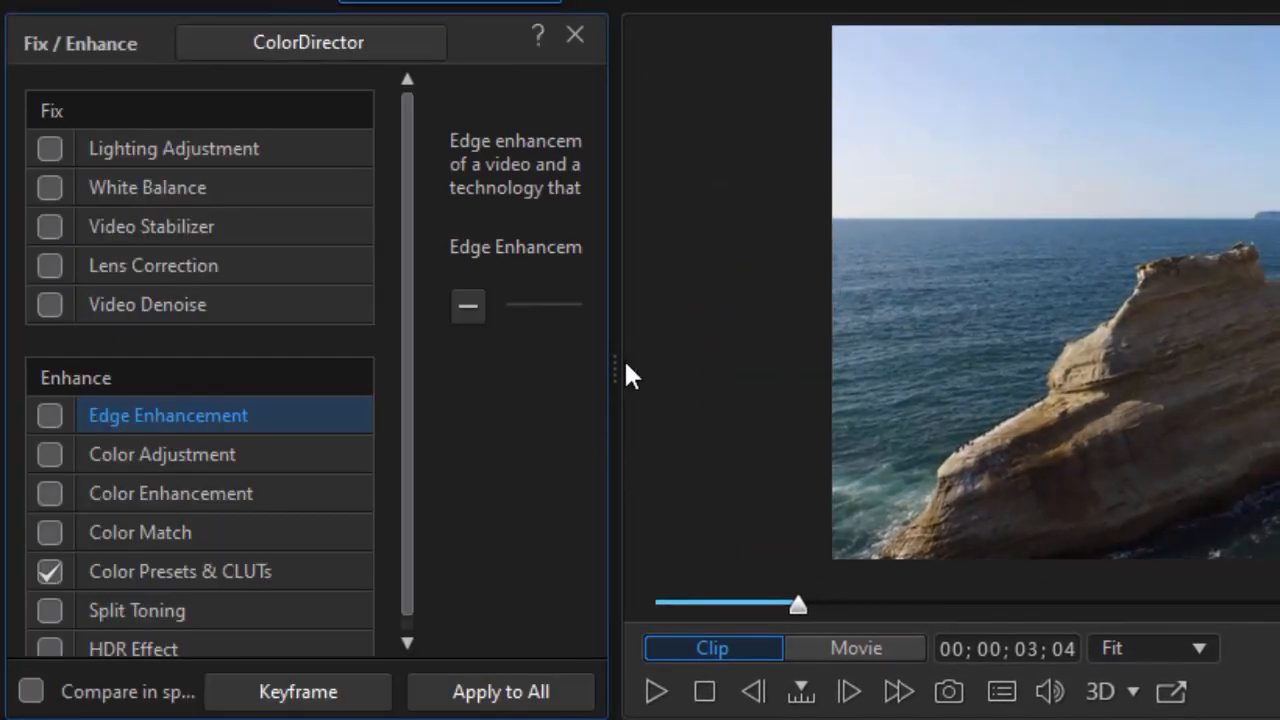
drag(615, 356, 912, 380)
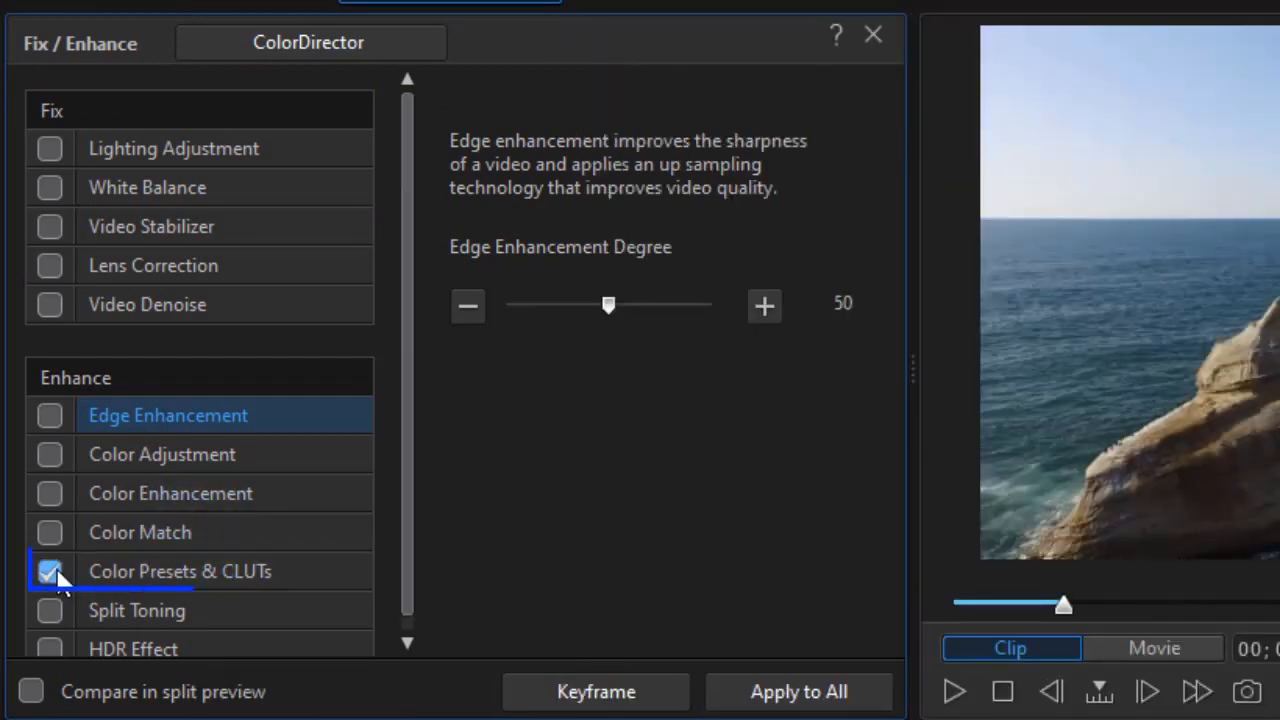
click(256, 582)
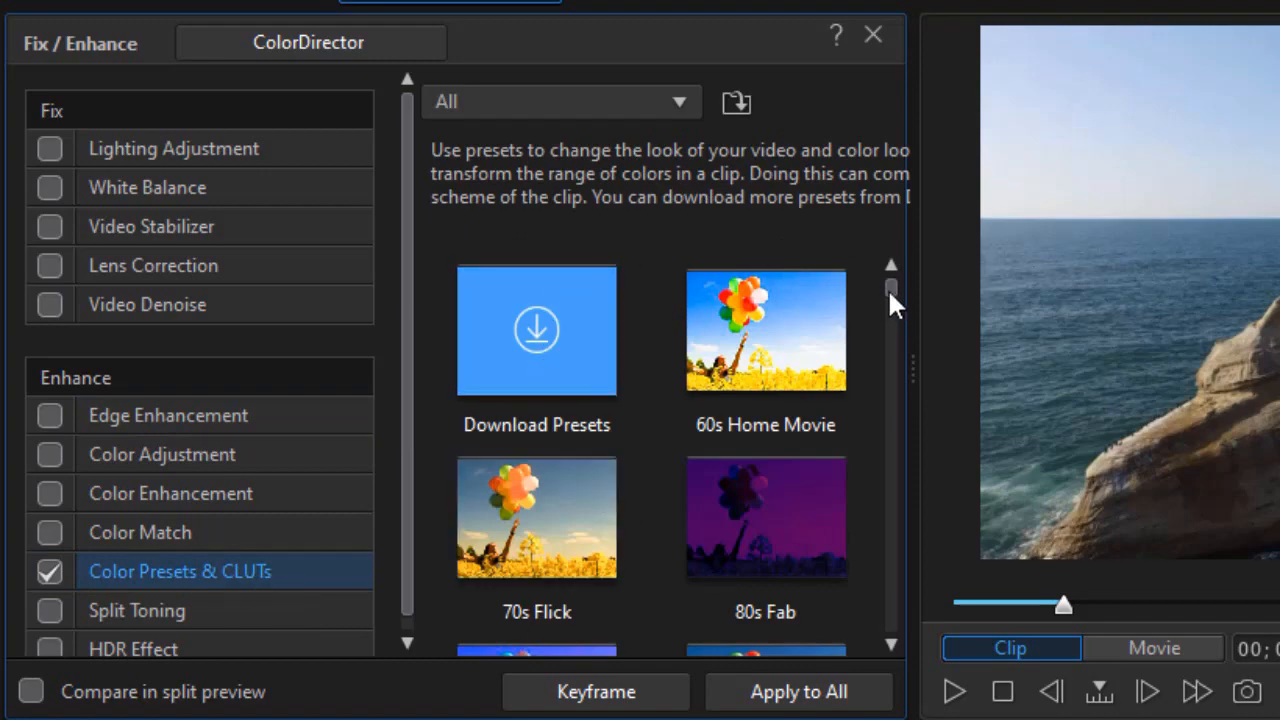
Filter the color presets to the CLUT category and look through the listed looks.
drag(886, 286, 830, 226)
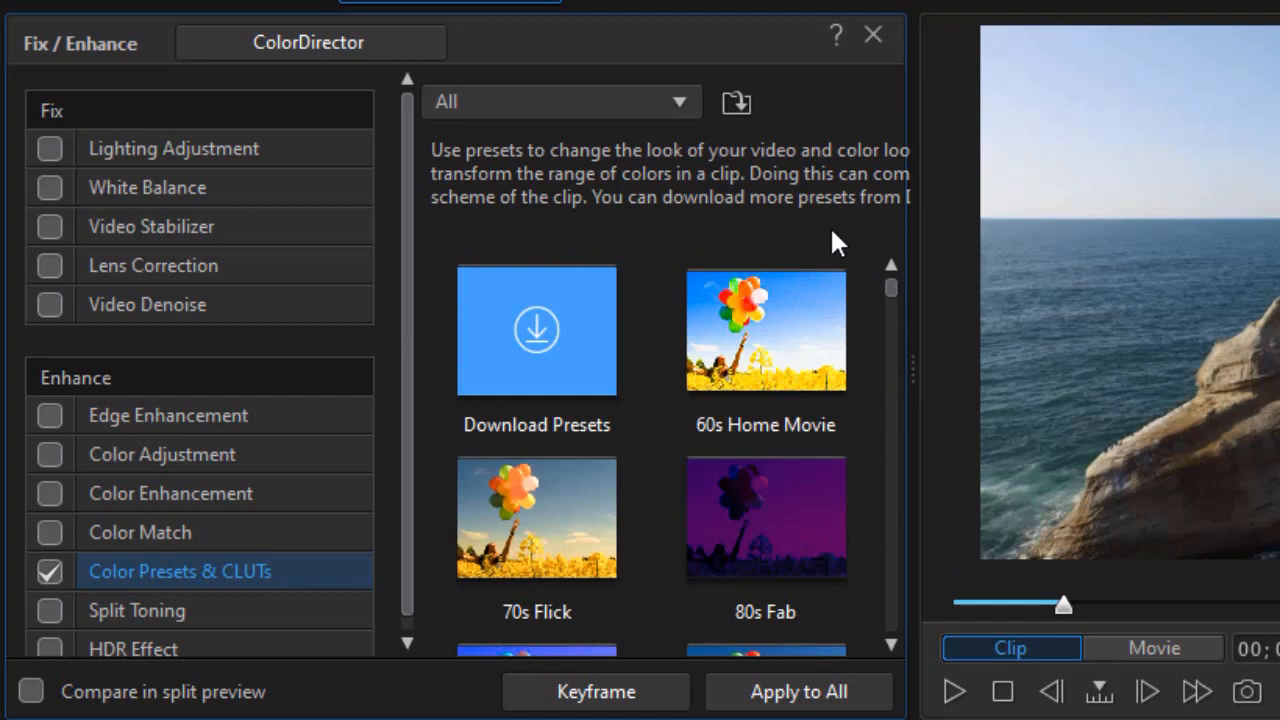
click(681, 102)
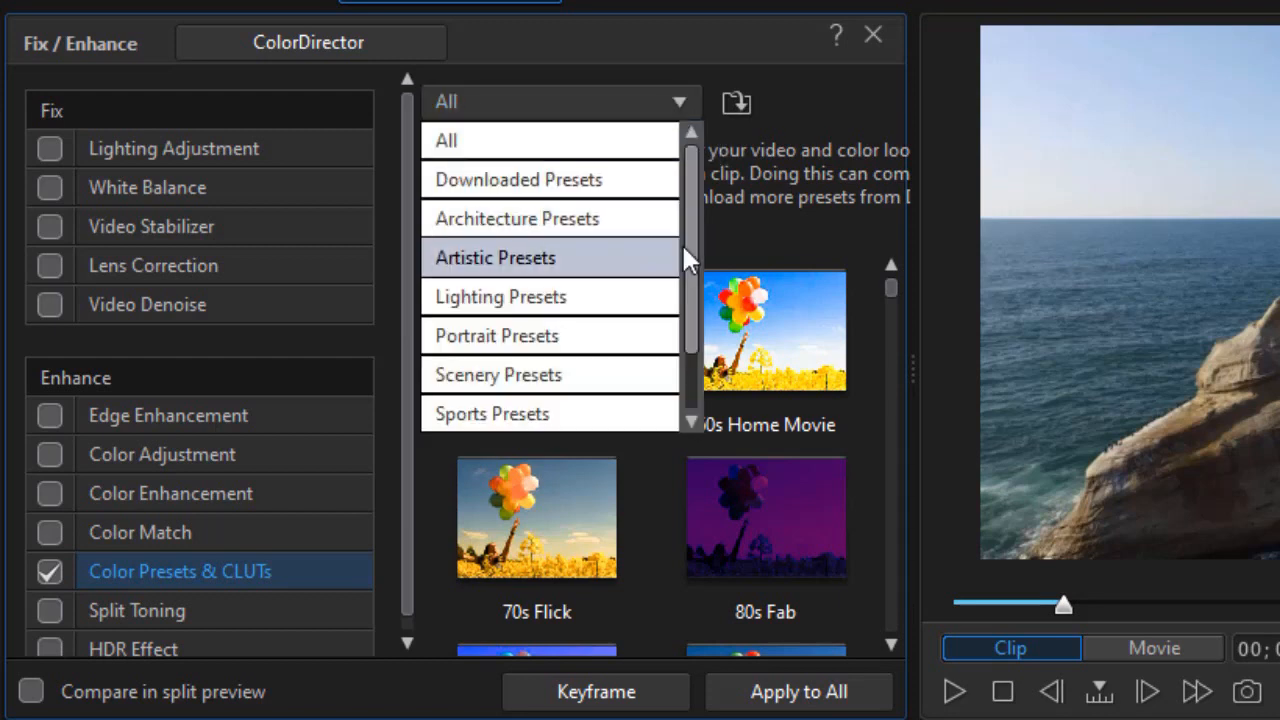
scroll(684, 258, down, 2)
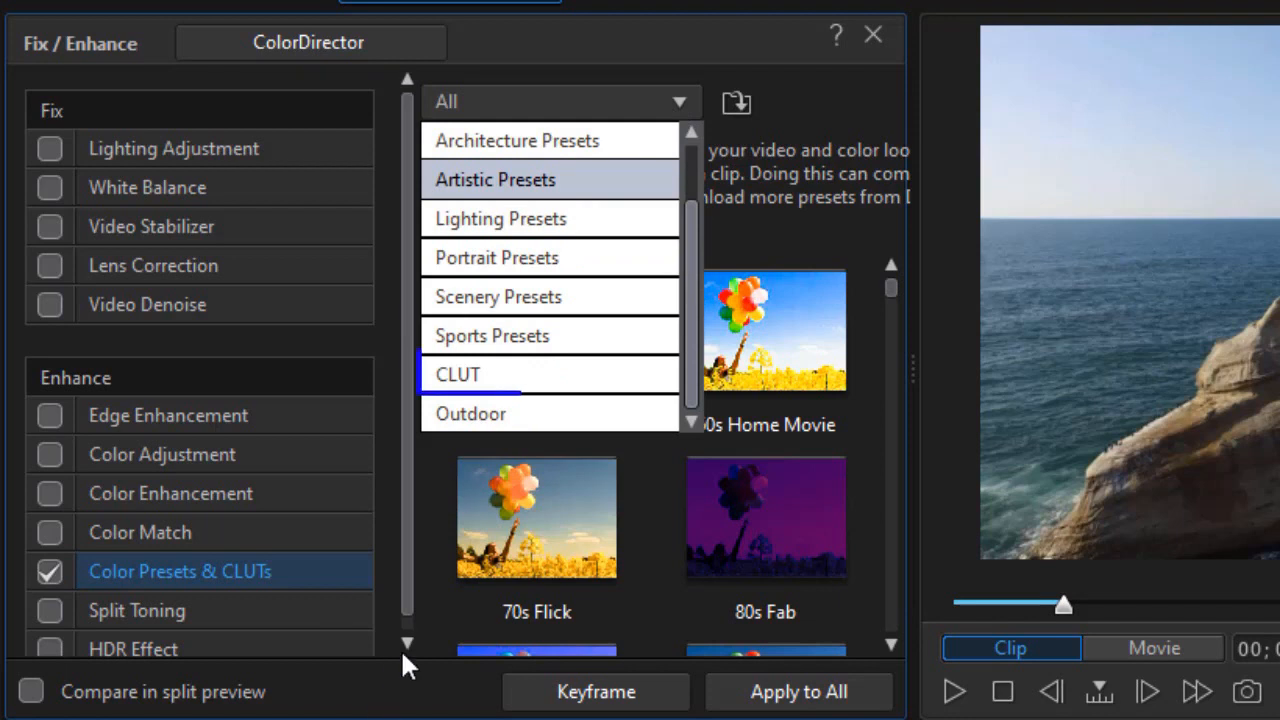
click(500, 382)
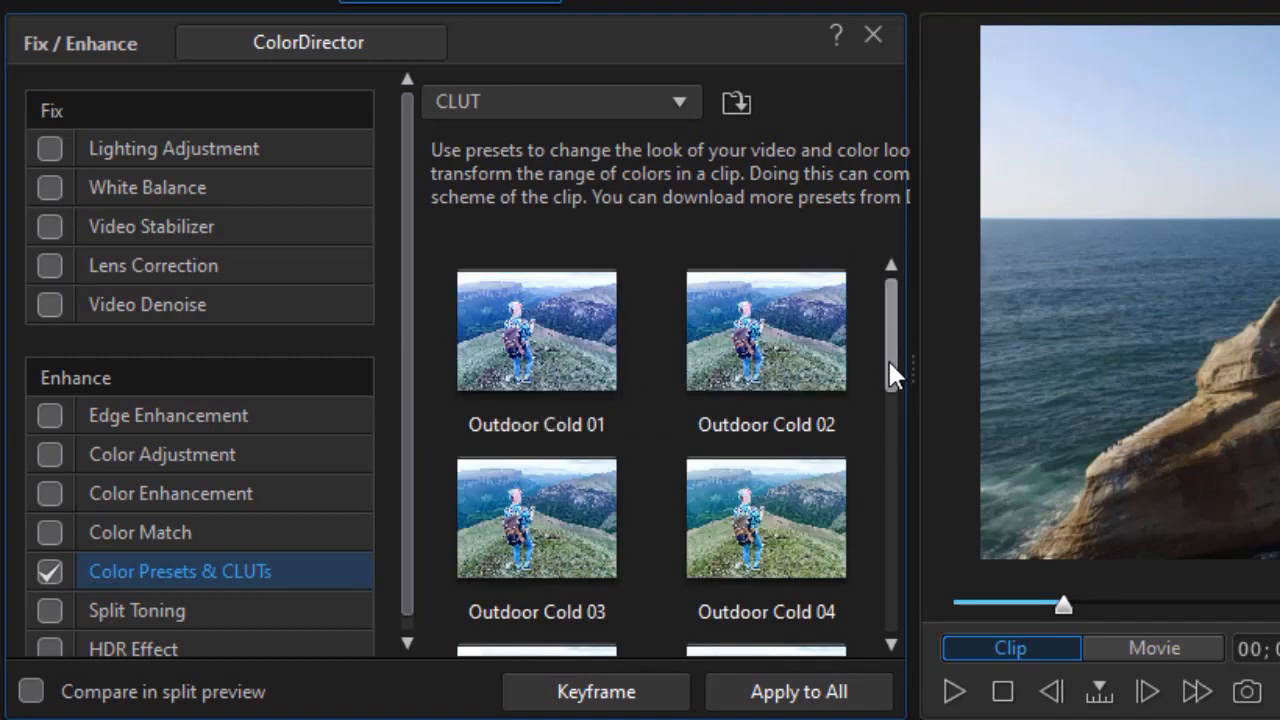
drag(892, 364, 862, 278)
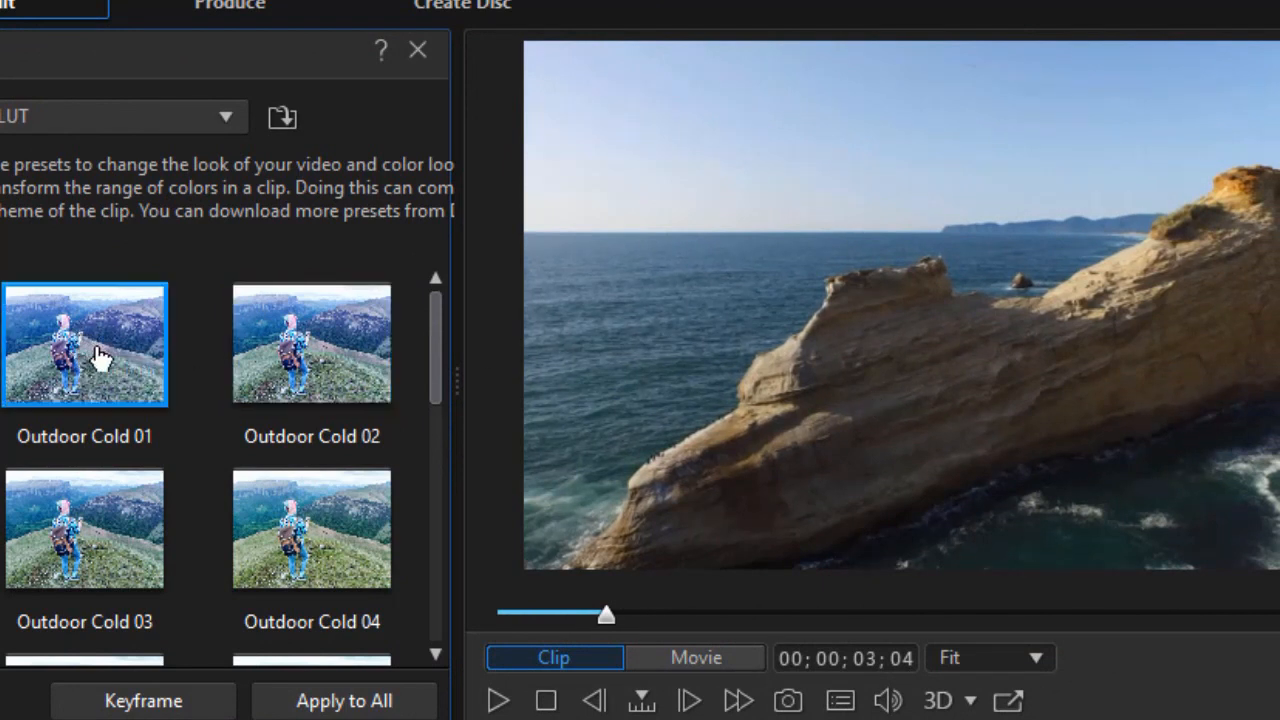
Try the Outdoor Cold 01 through Outdoor Cold 06 looks one after another on the rocky ocean clip.
click(107, 358)
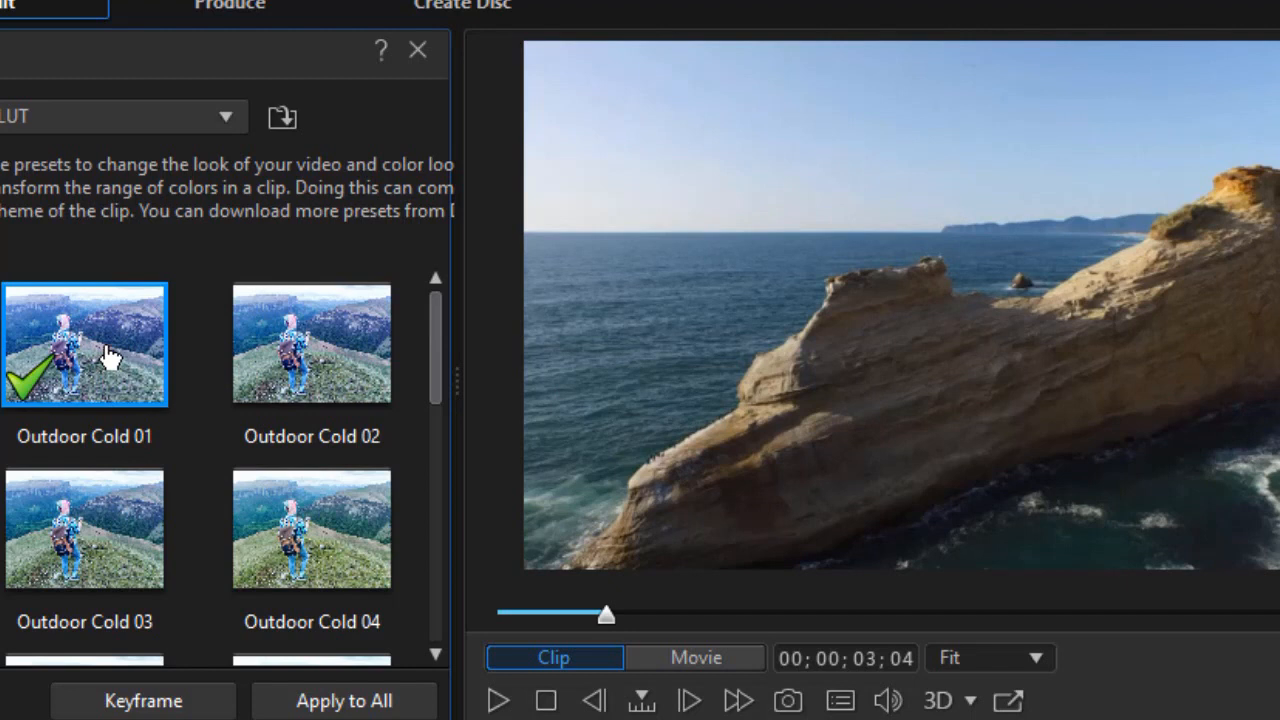
click(325, 367)
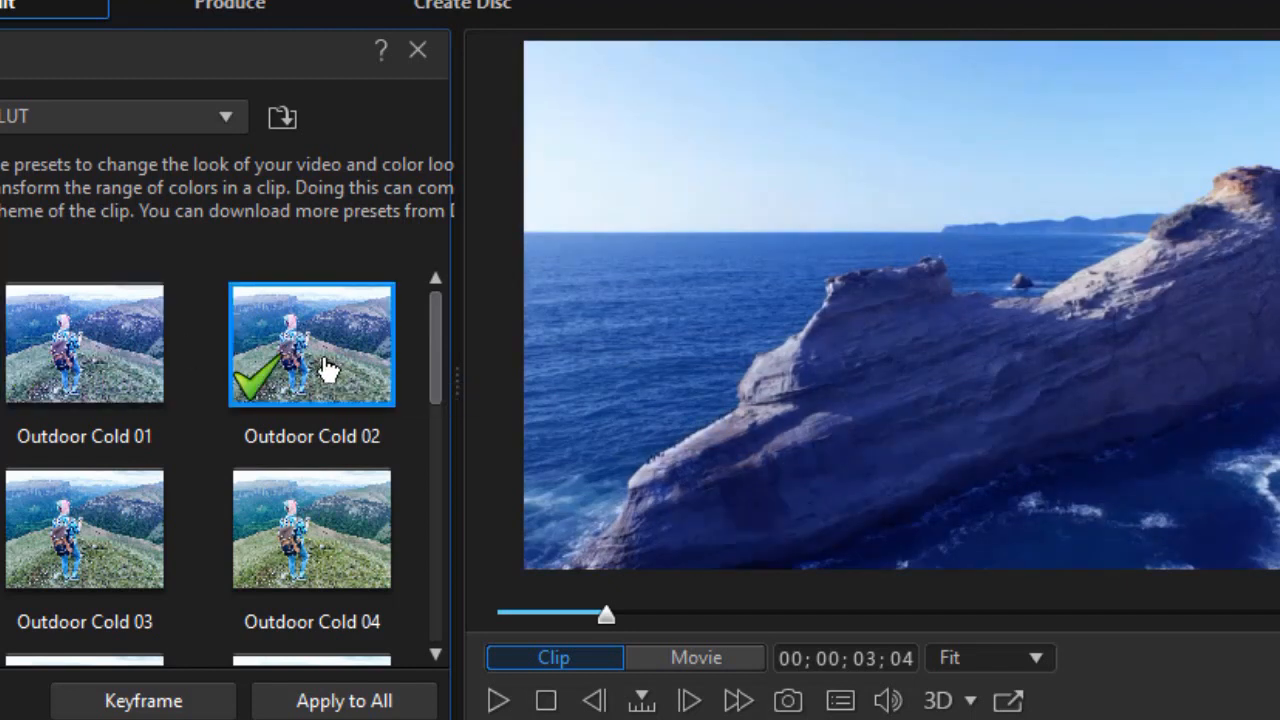
click(105, 546)
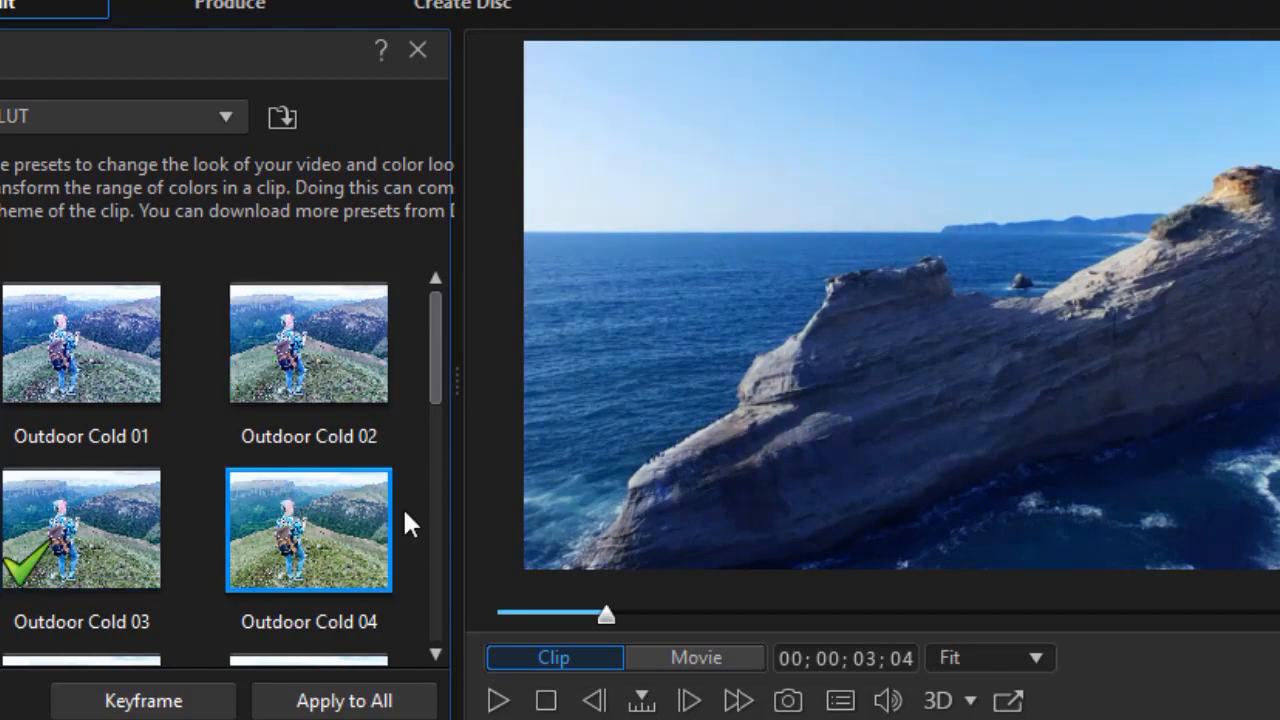
click(311, 530)
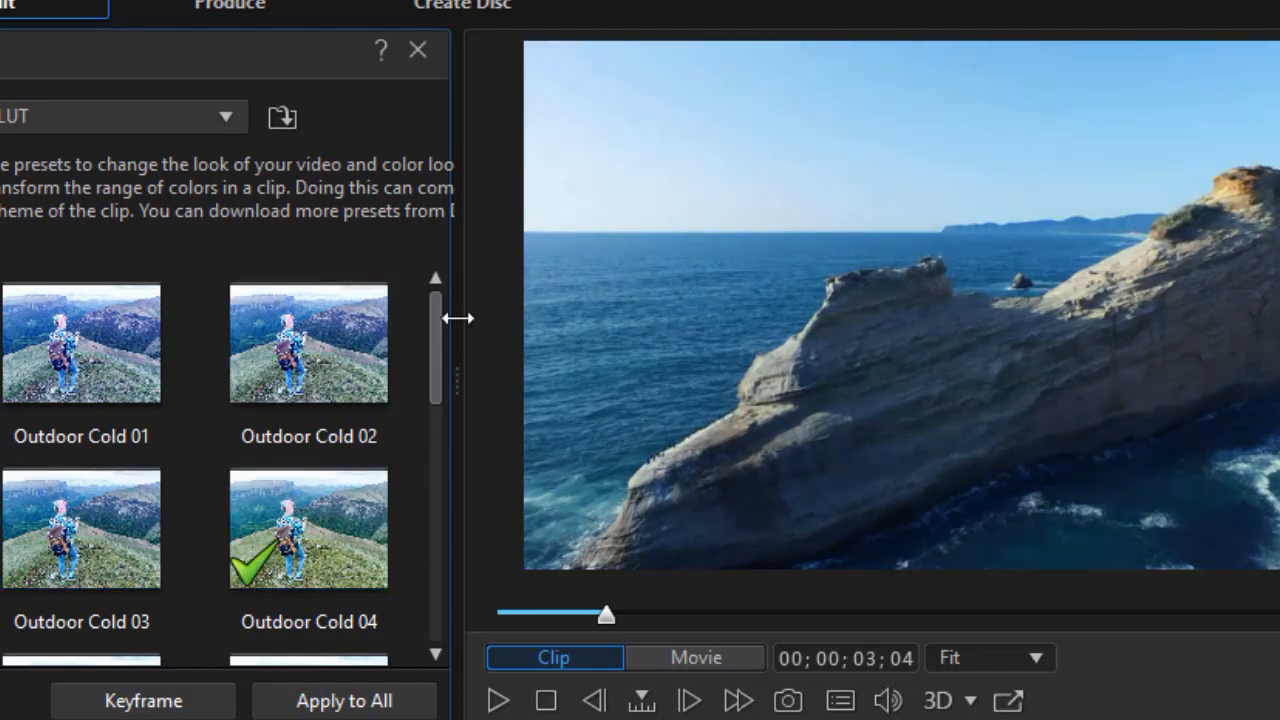
drag(437, 354, 437, 423)
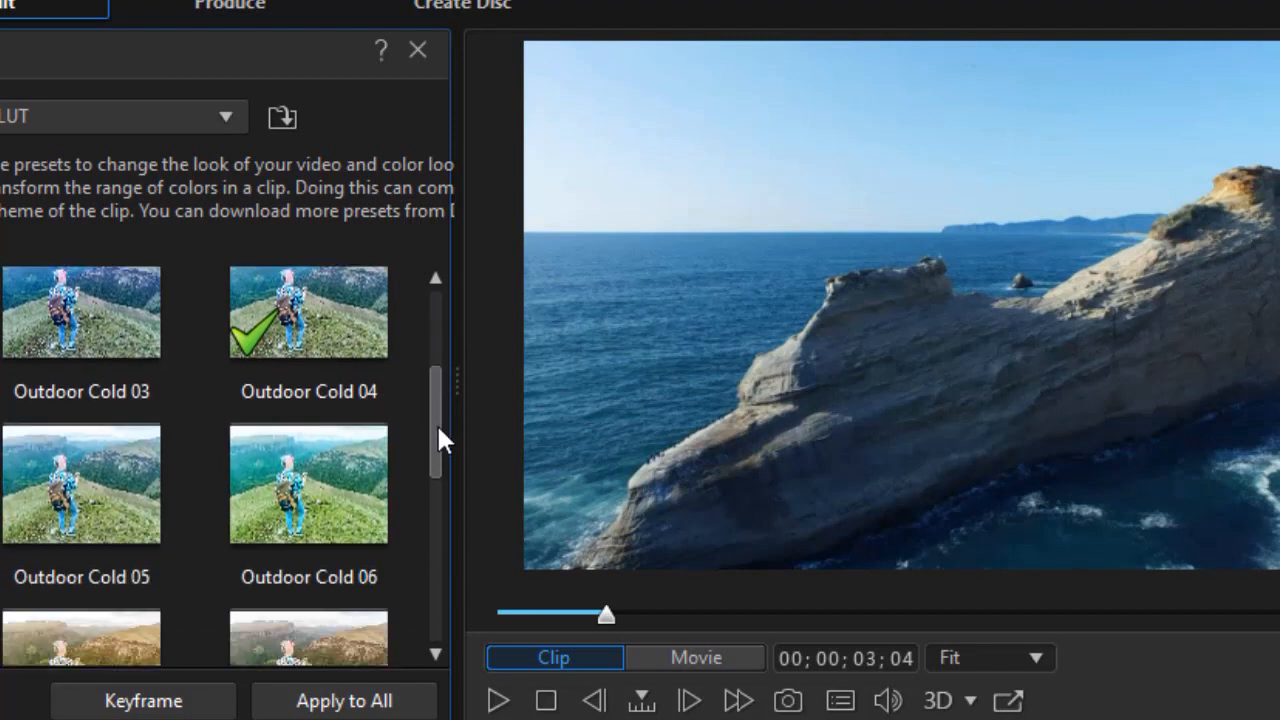
click(127, 499)
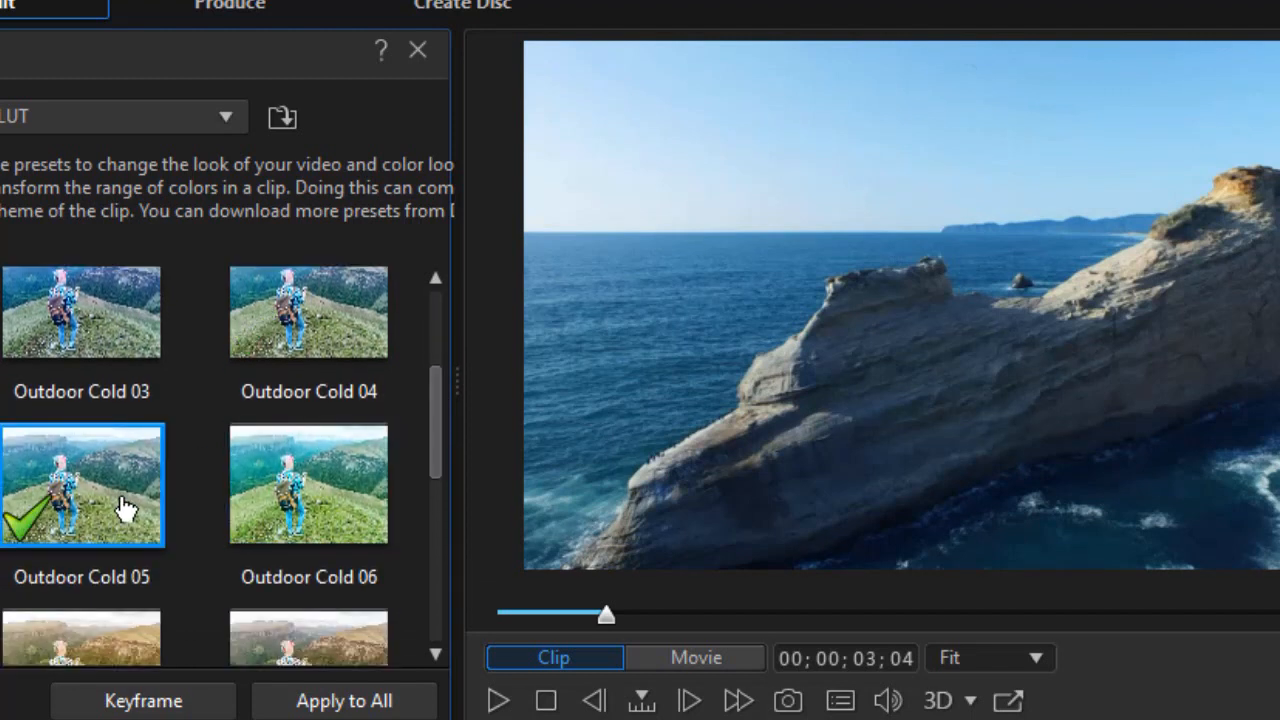
click(344, 495)
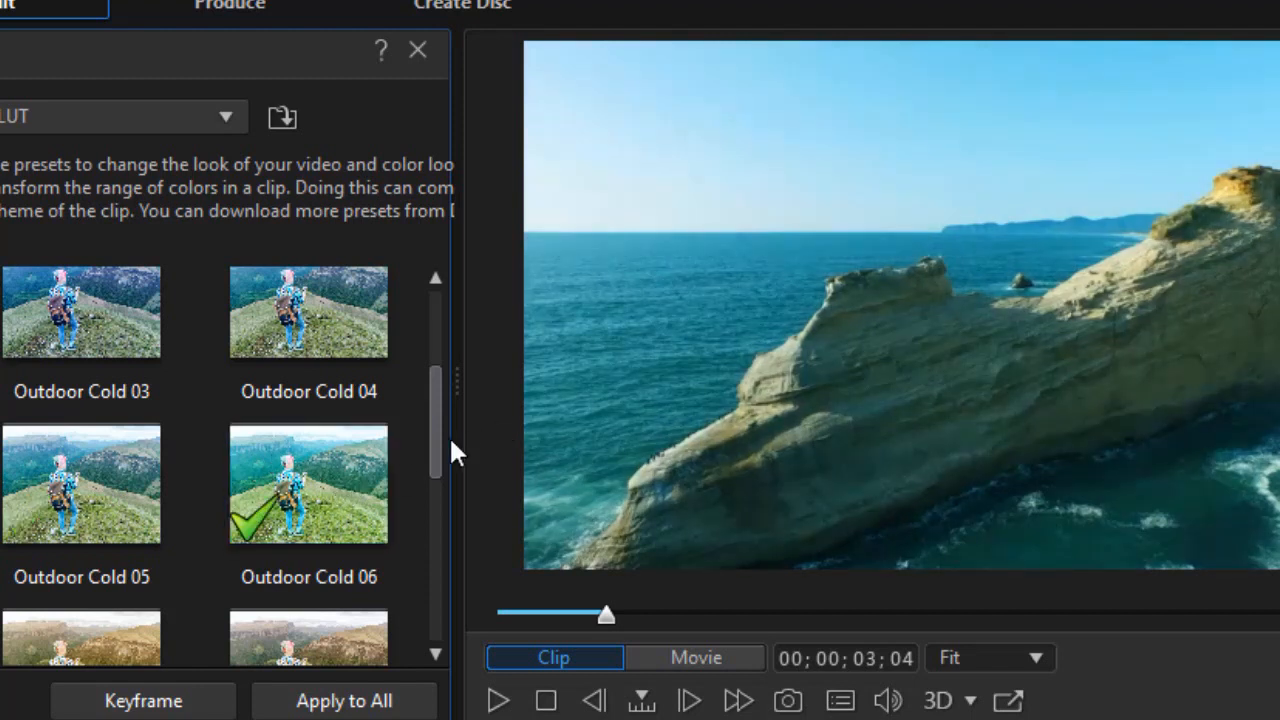
Try the Outdoor Warm 01 through Outdoor Warm 06 looks on the clip, ending with Outdoor Warm 04 applied.
drag(431, 457, 411, 523)
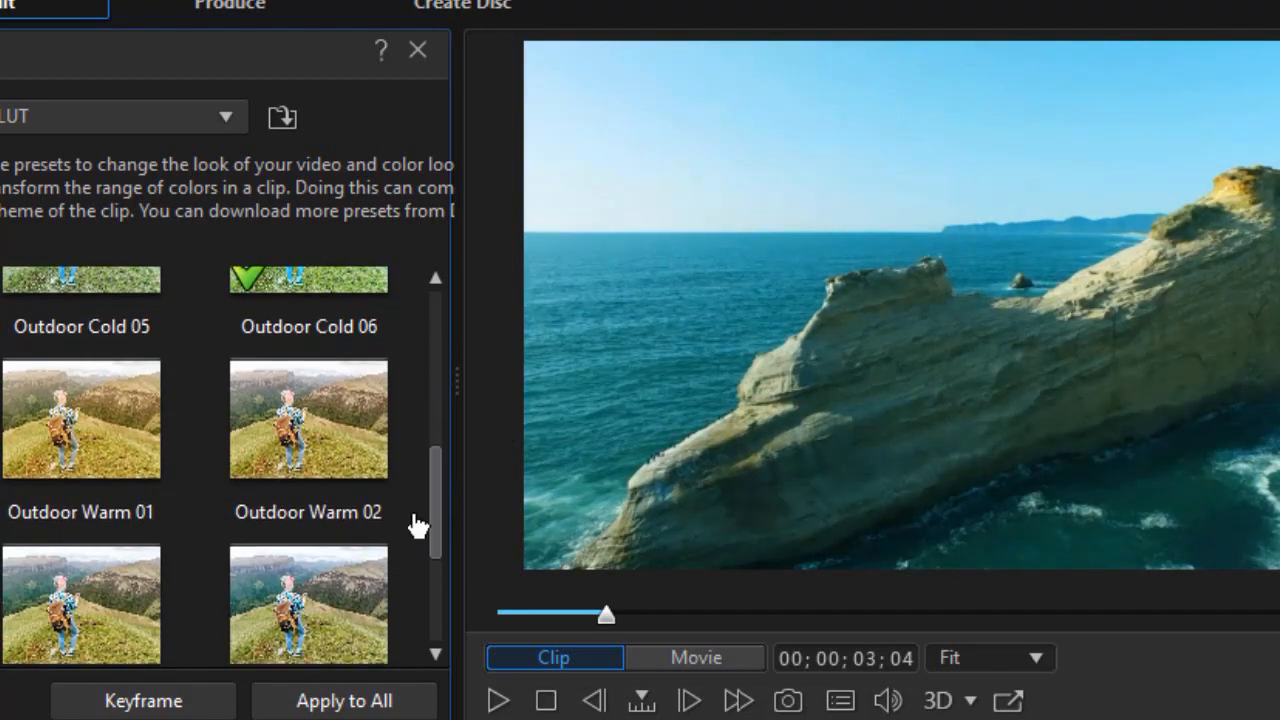
click(117, 445)
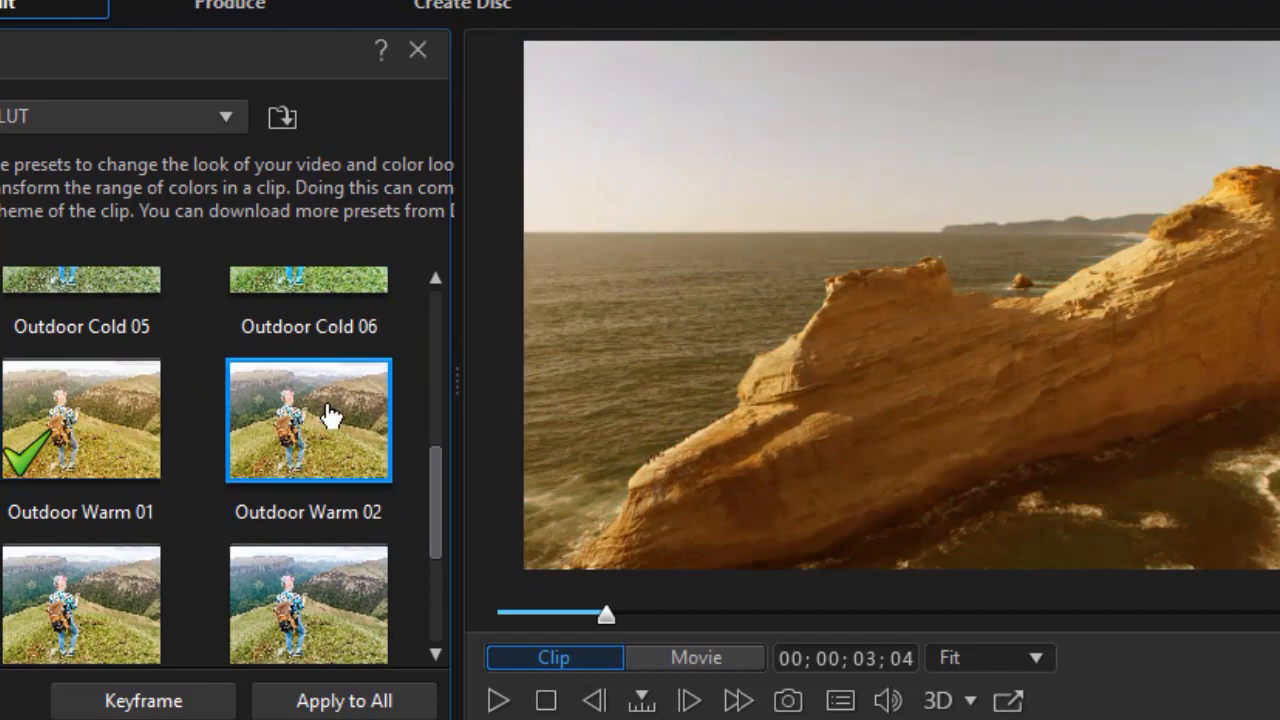
click(330, 416)
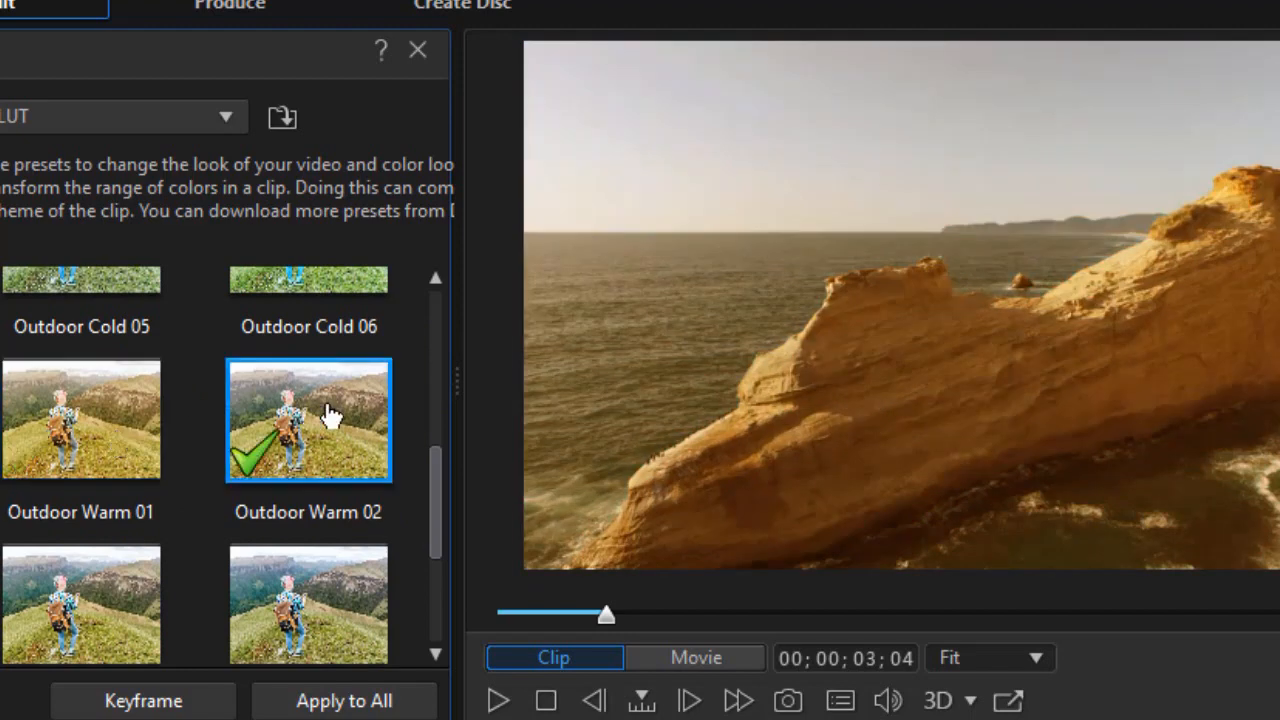
click(66, 599)
scroll(160, 600, down, 1)
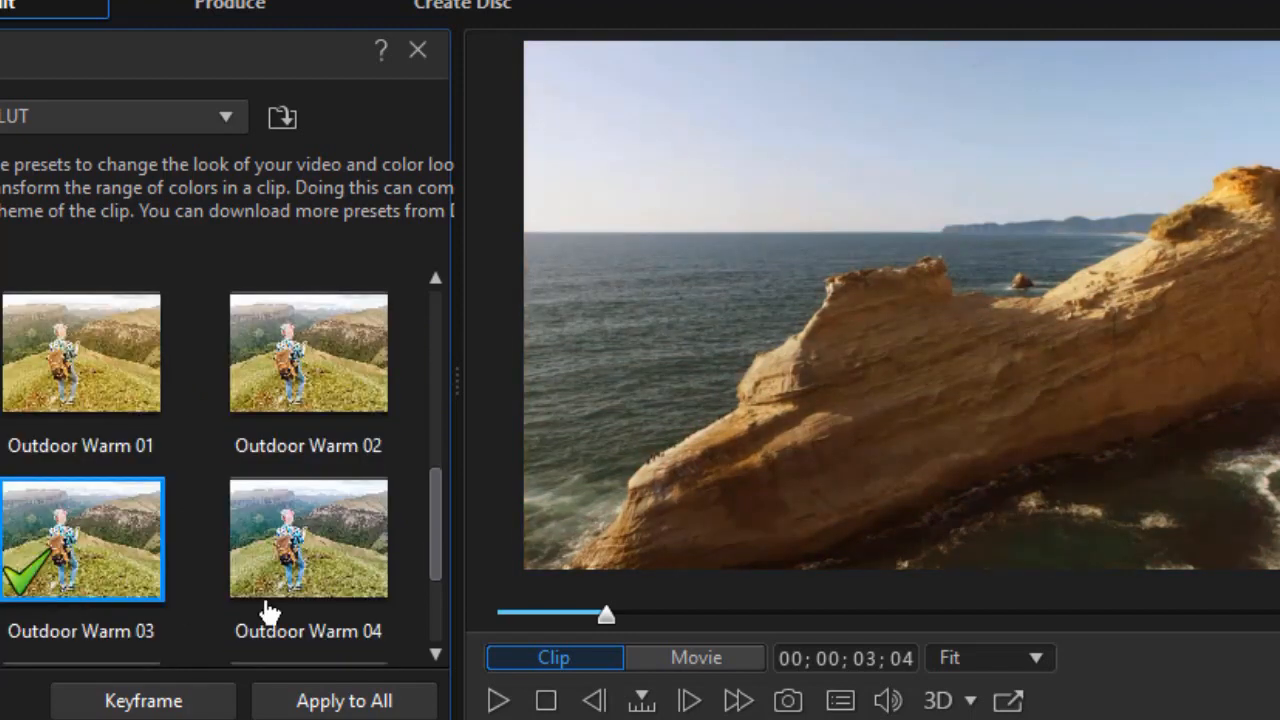
click(337, 531)
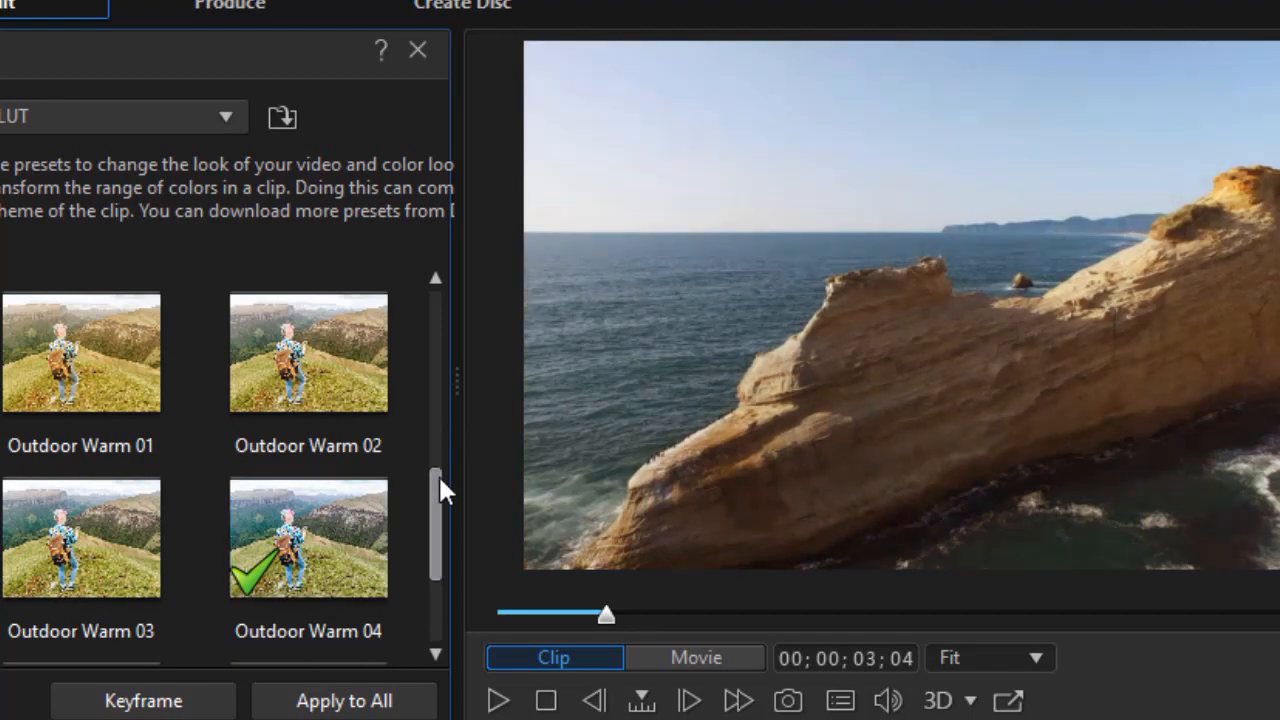
drag(440, 486, 428, 586)
click(97, 555)
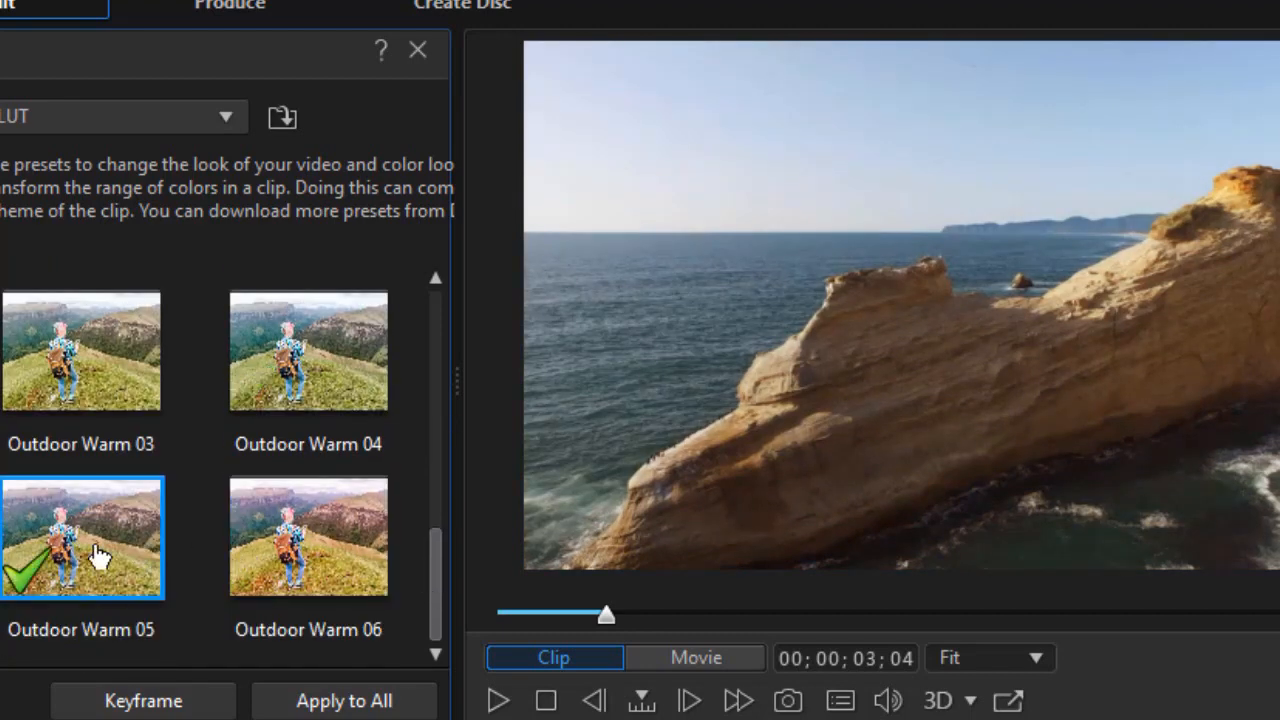
click(338, 537)
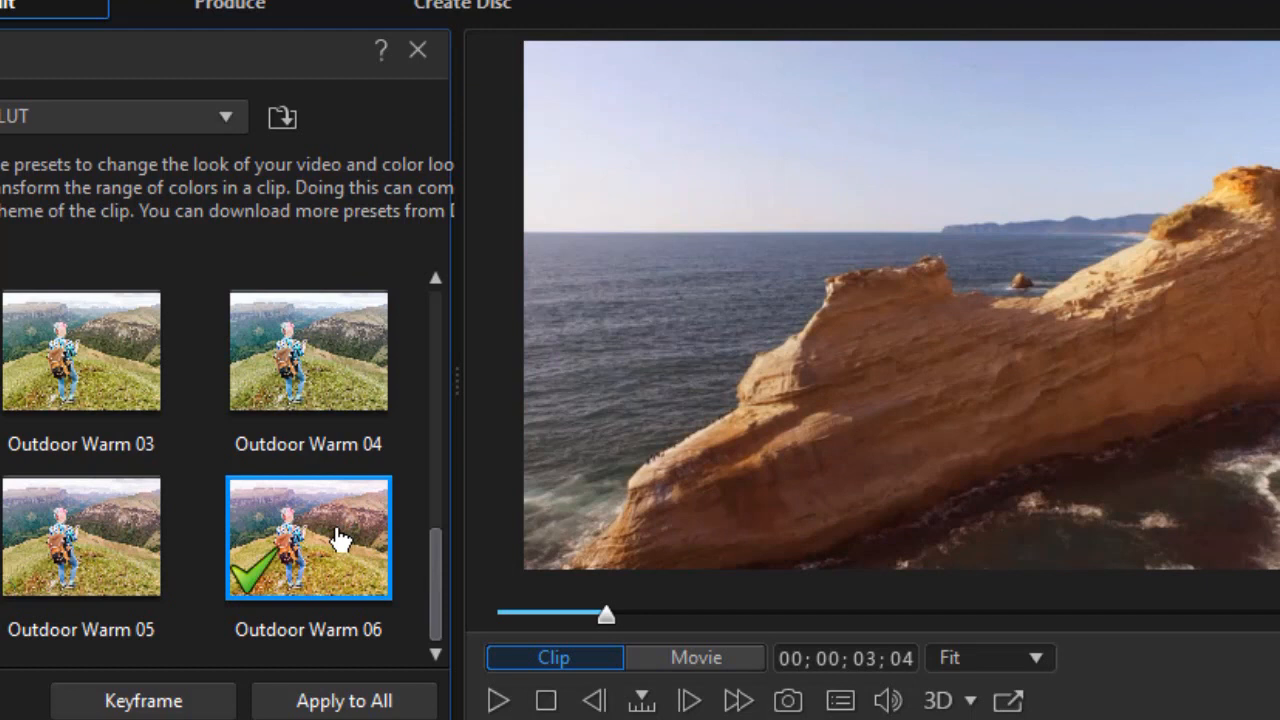
click(57, 535)
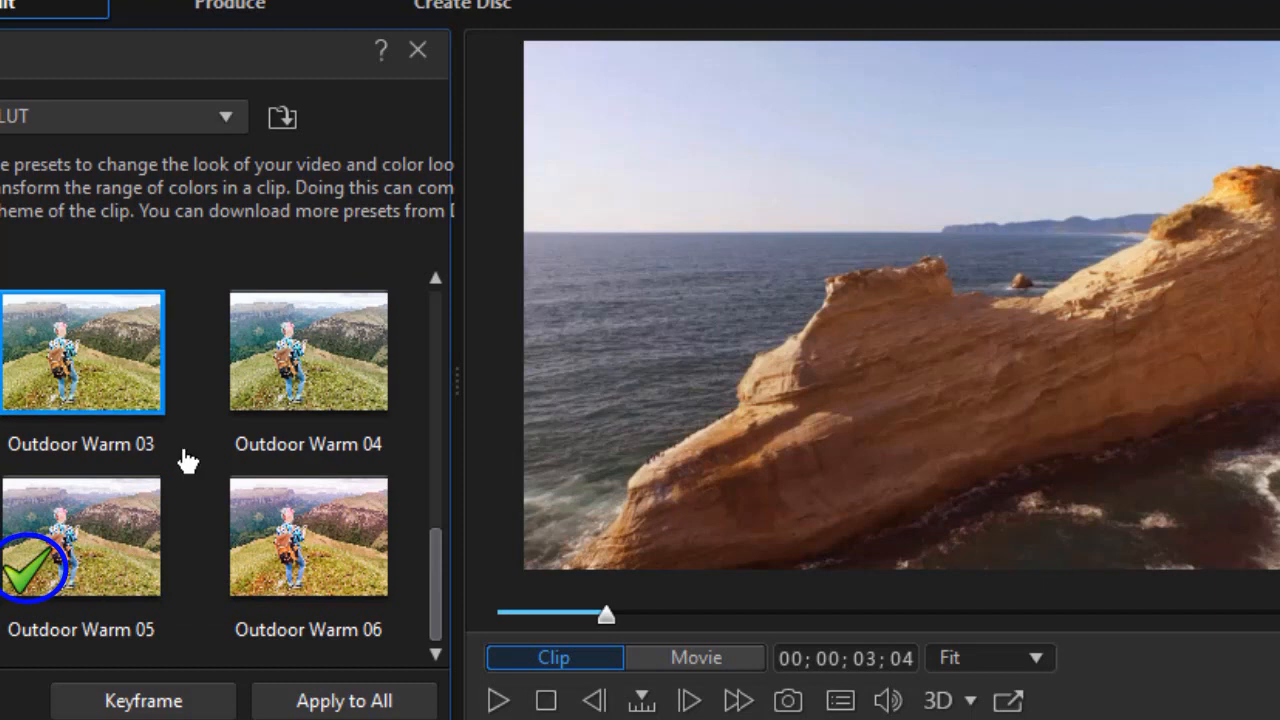
click(296, 372)
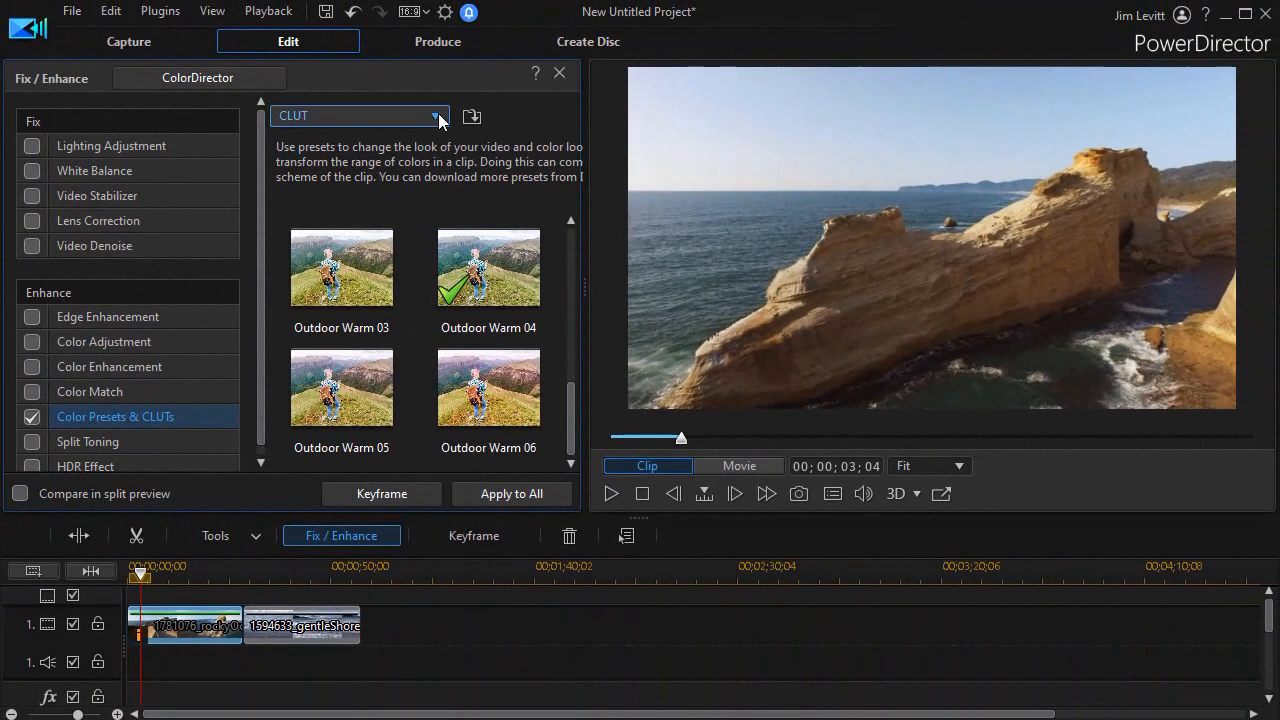
Switch the preset category to Artistic Presets and choose the 70s Flick look for the clip.
click(437, 117)
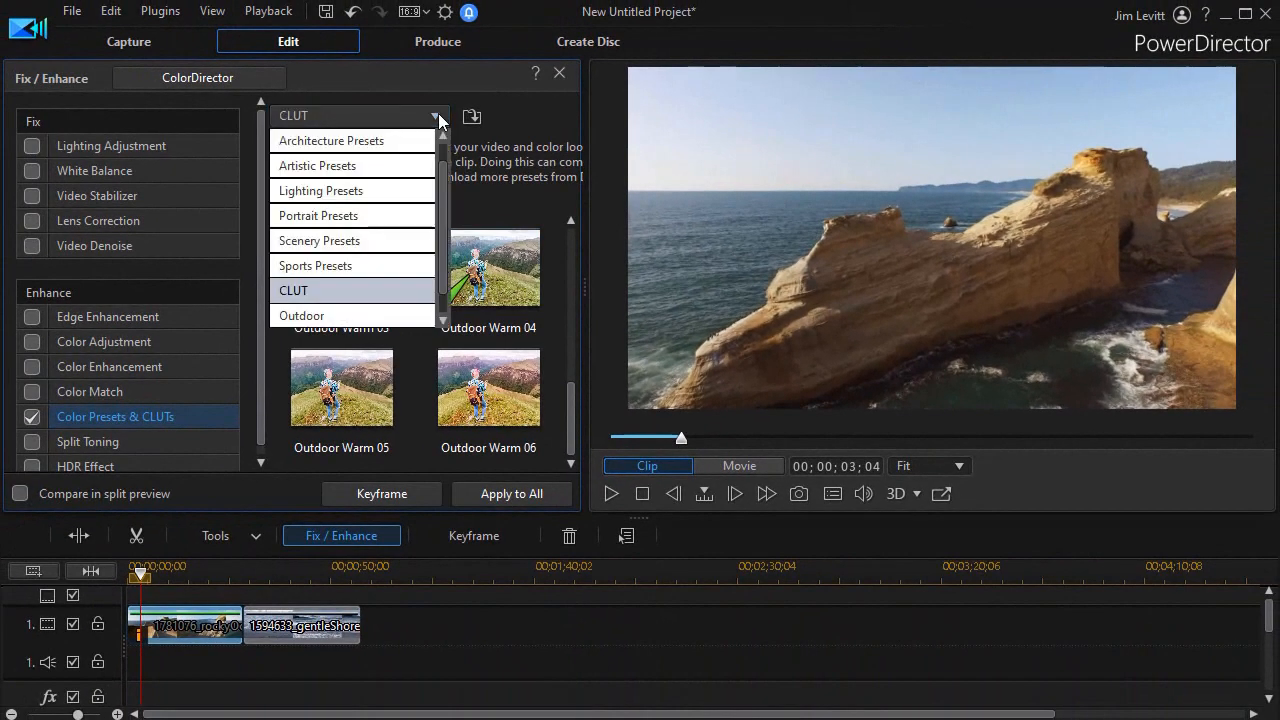
click(378, 170)
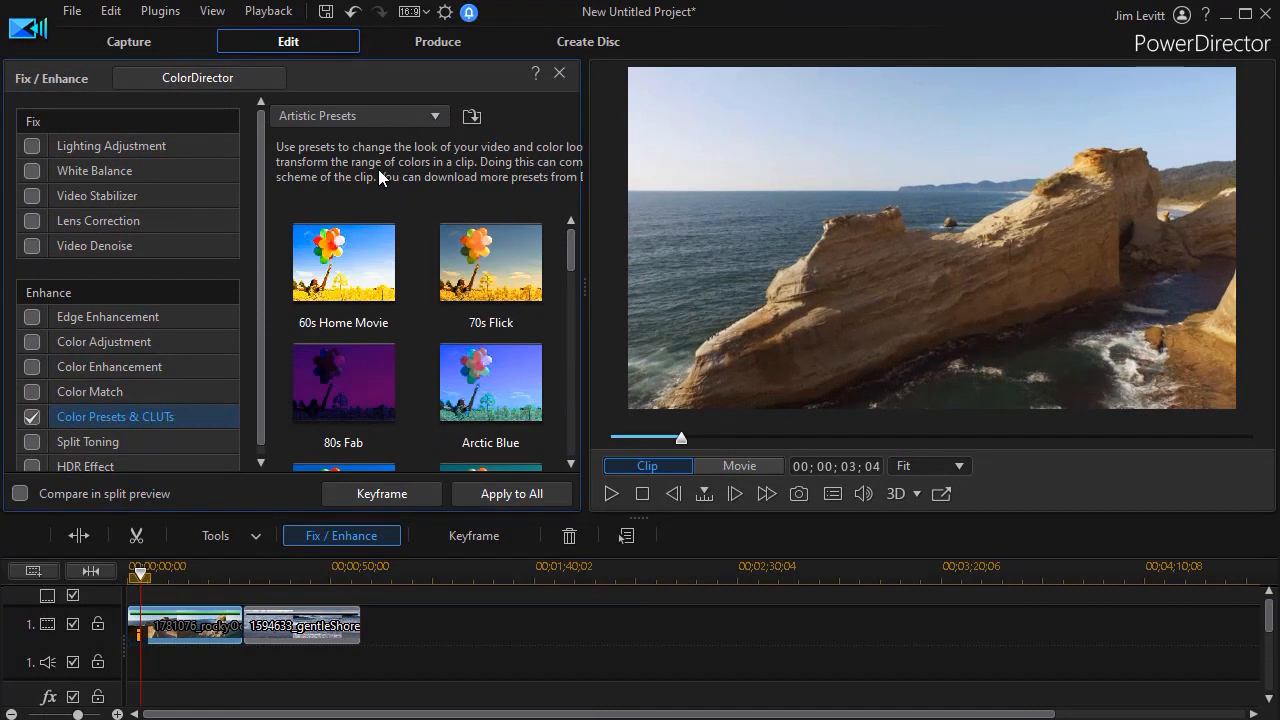
click(491, 280)
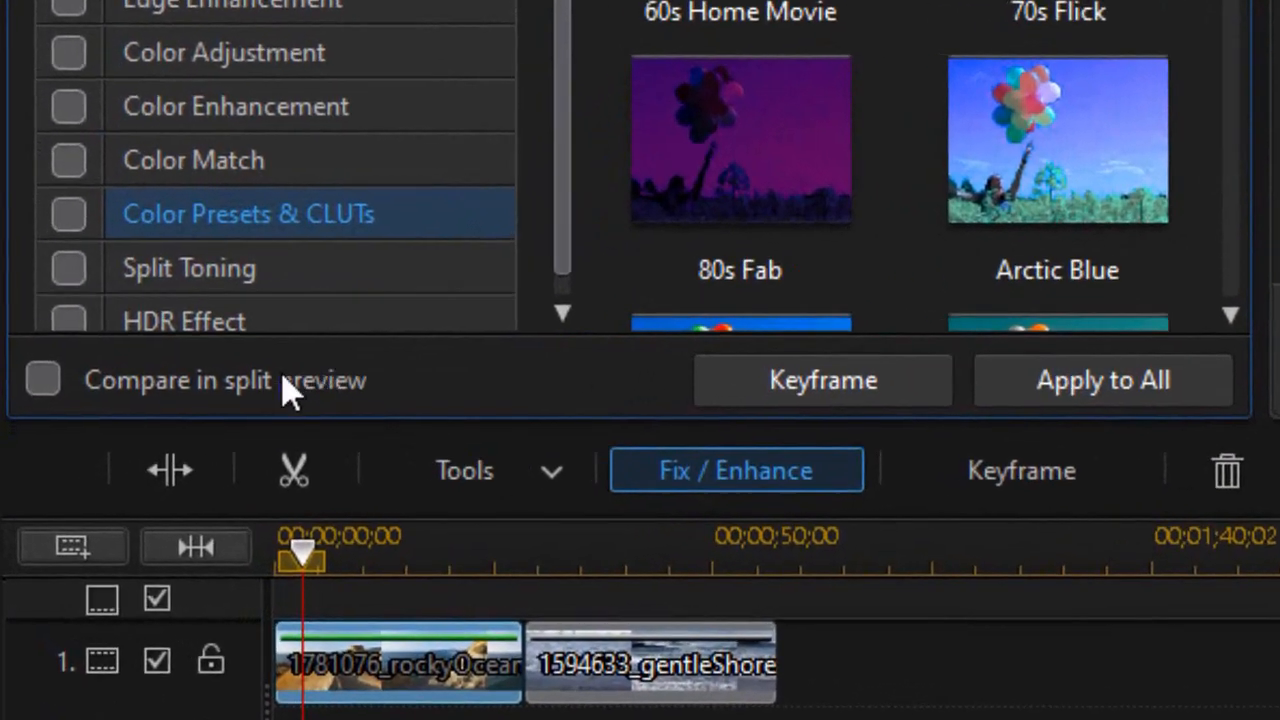
Enable the split preview comparison and try the 70s Flick and Arctic Blue presets on the clip.
click(25, 472)
click(40, 379)
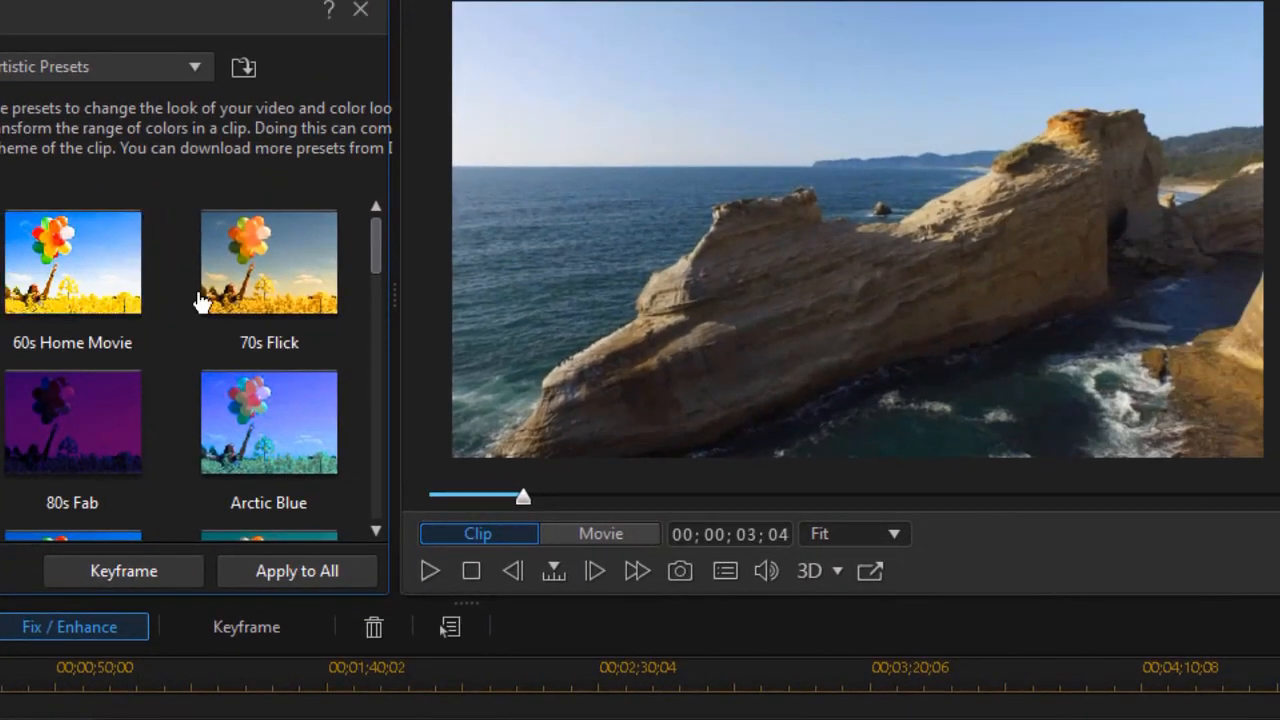
click(270, 283)
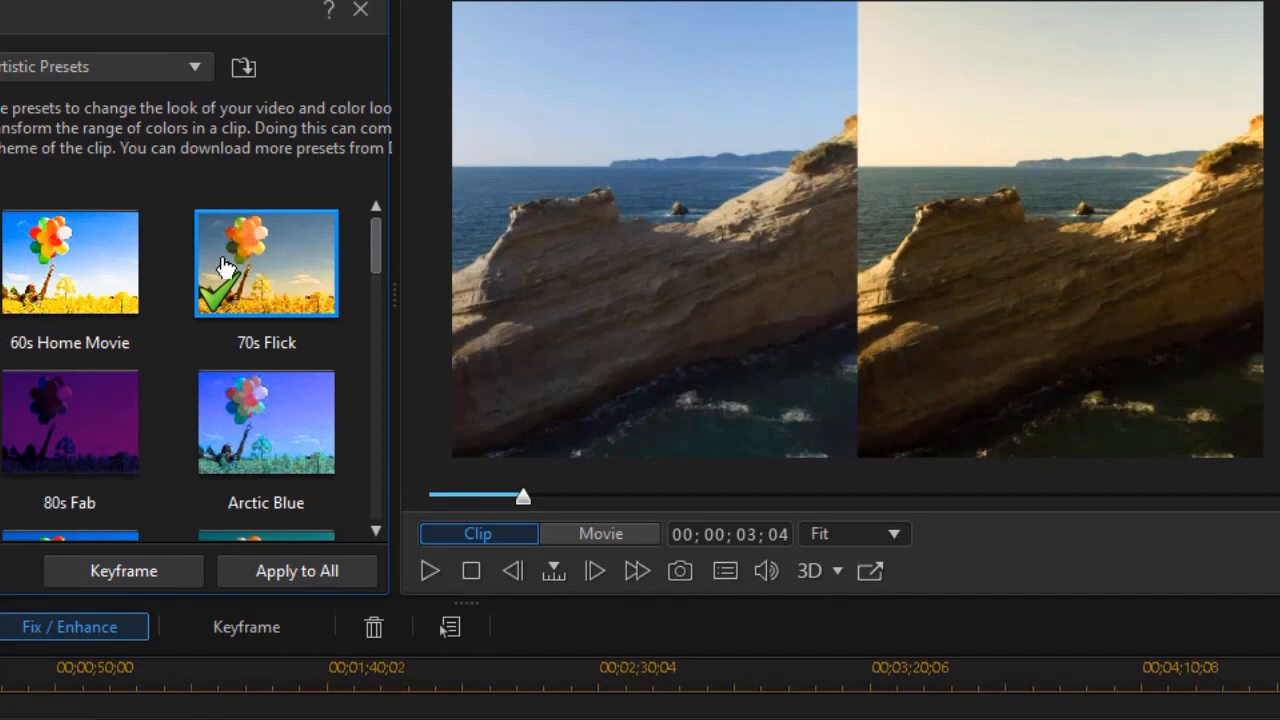
click(277, 428)
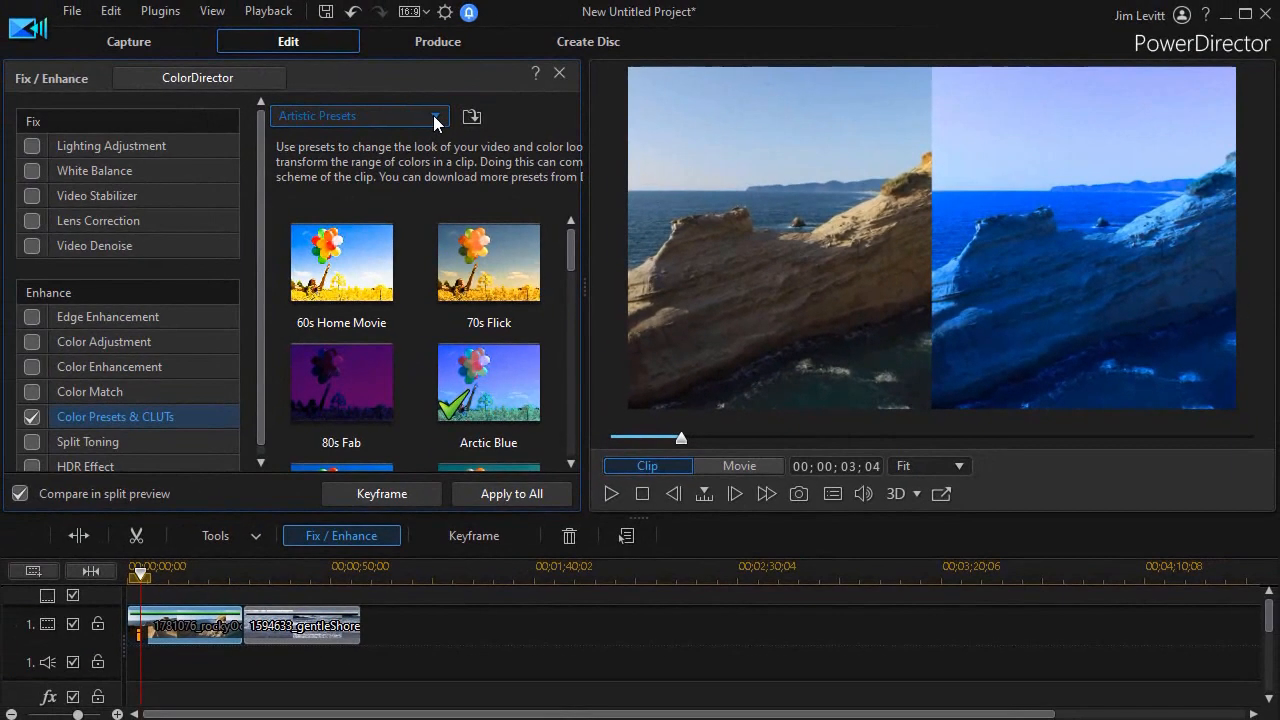
Switch the preset category back to CLUT and apply Outdoor Cold 04 to the clip.
click(248, 64)
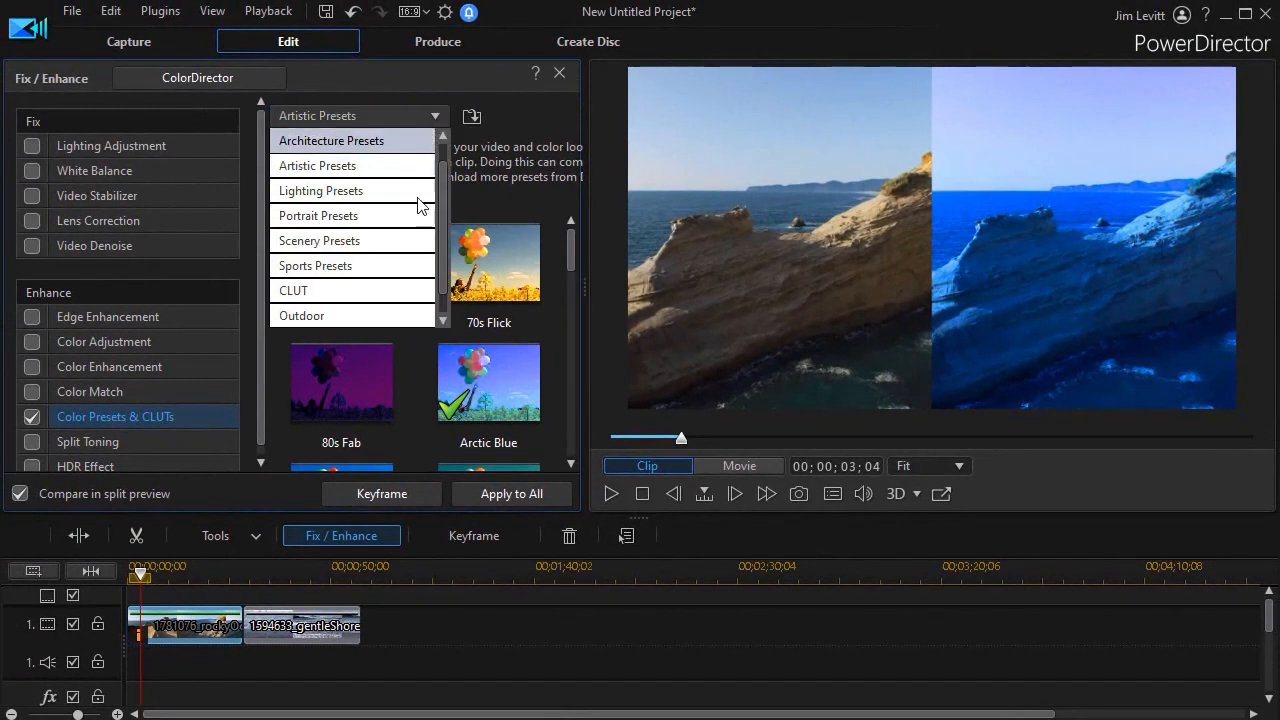
click(366, 292)
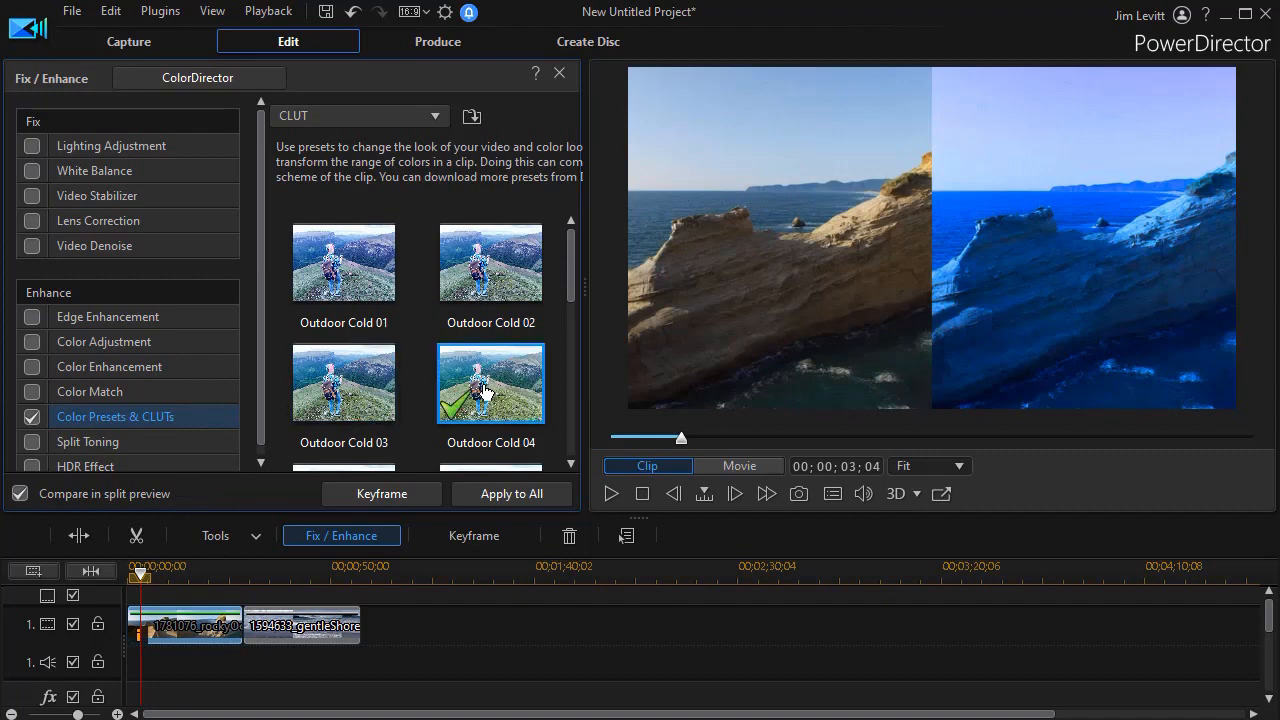
Turn off the clip's current color preset and apply the Outdoor Warm 04 CLUT, toggling Color Presets & CLUTs to compare the look.
drag(569, 276, 575, 359)
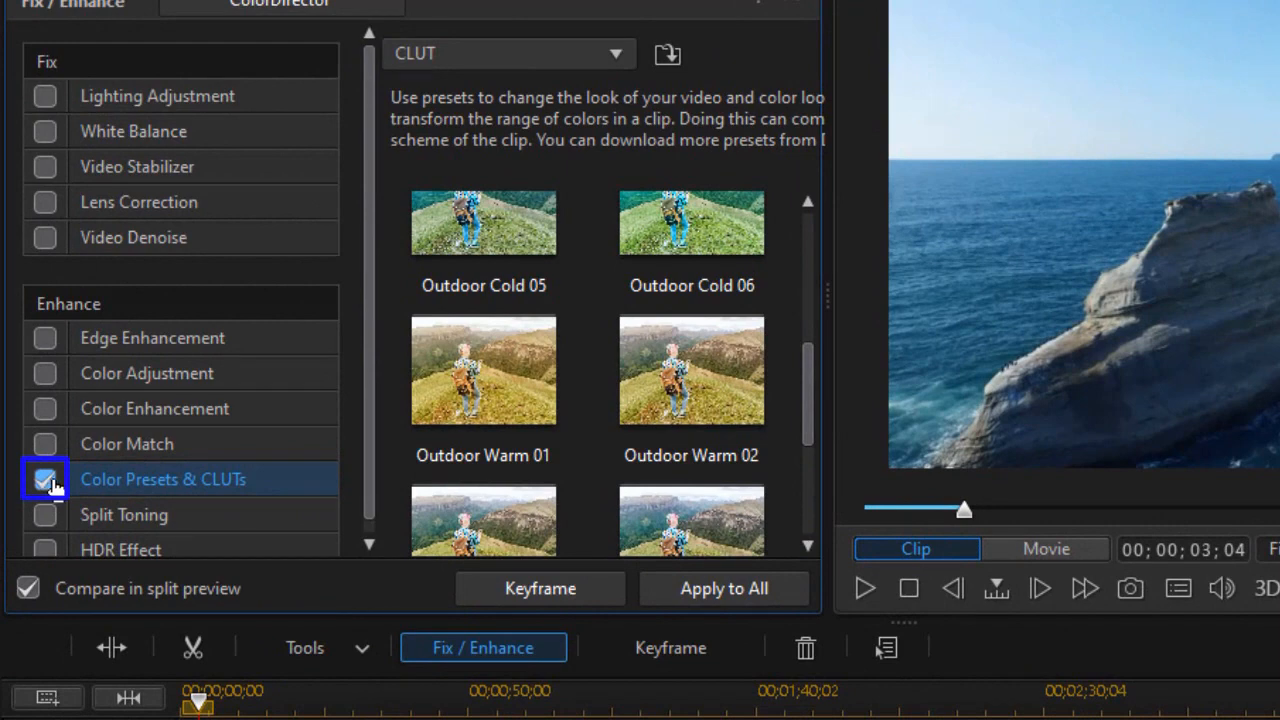
click(47, 482)
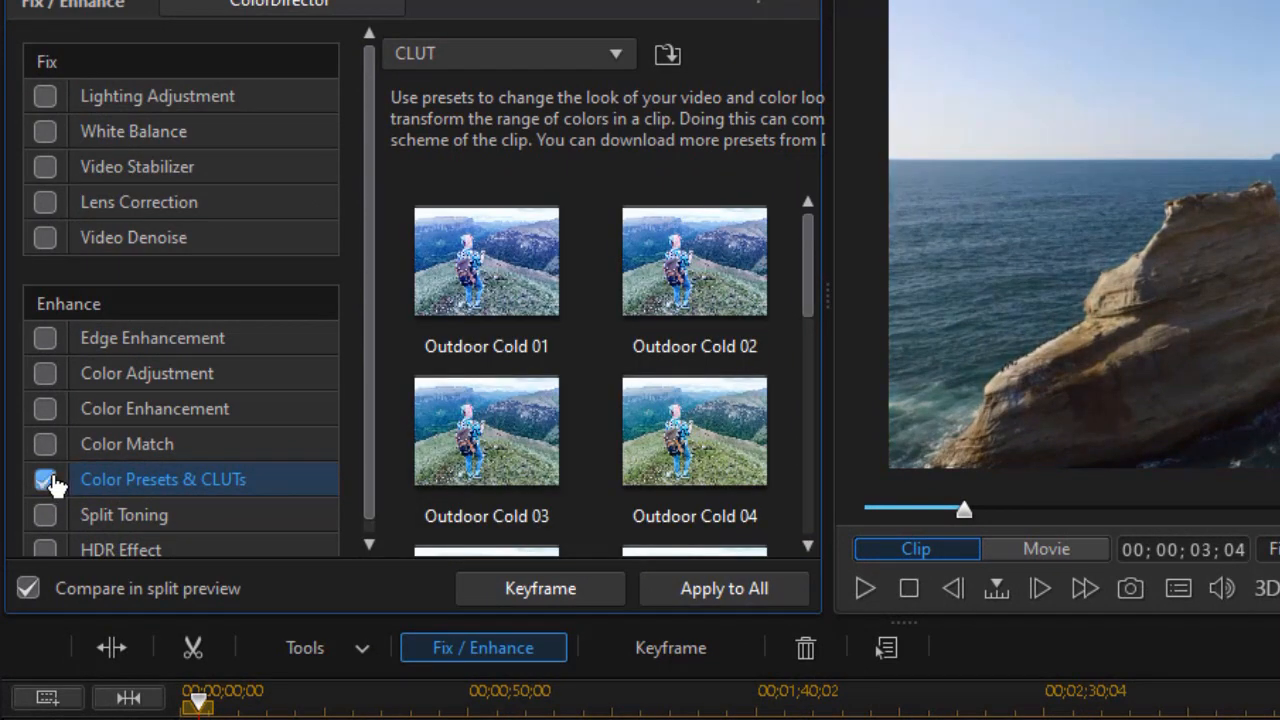
drag(808, 291, 803, 464)
click(699, 410)
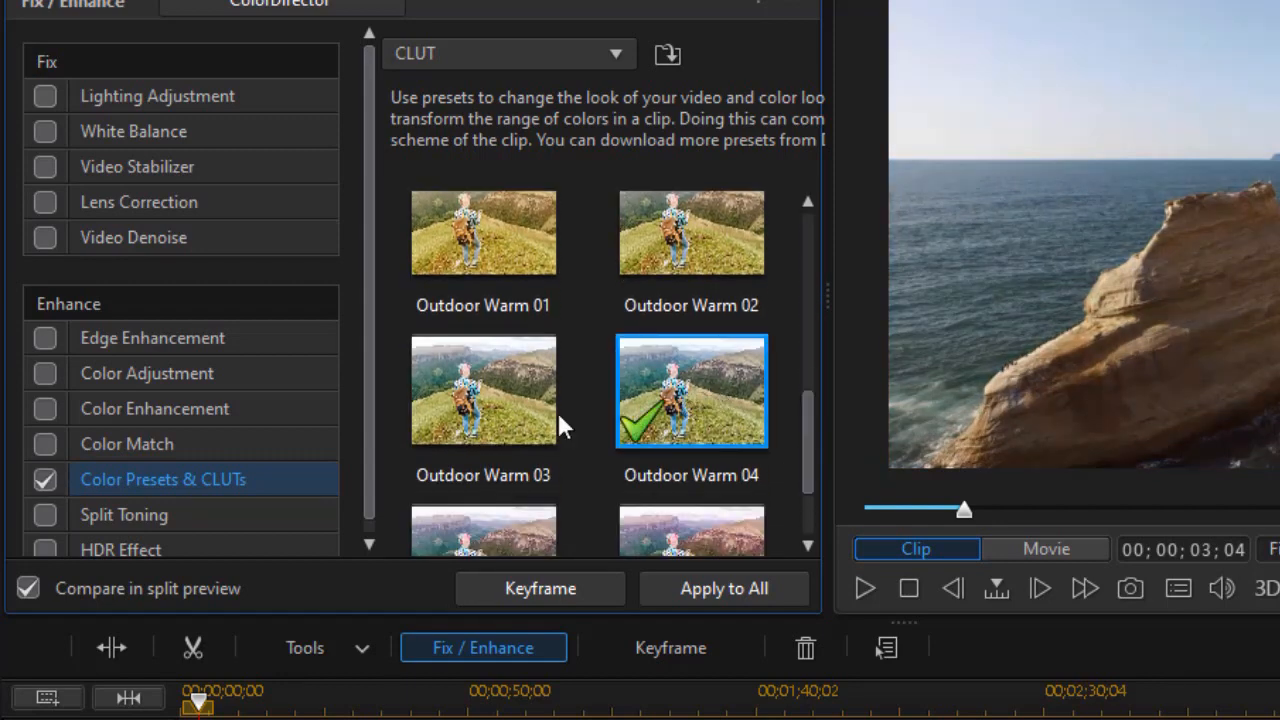
click(42, 474)
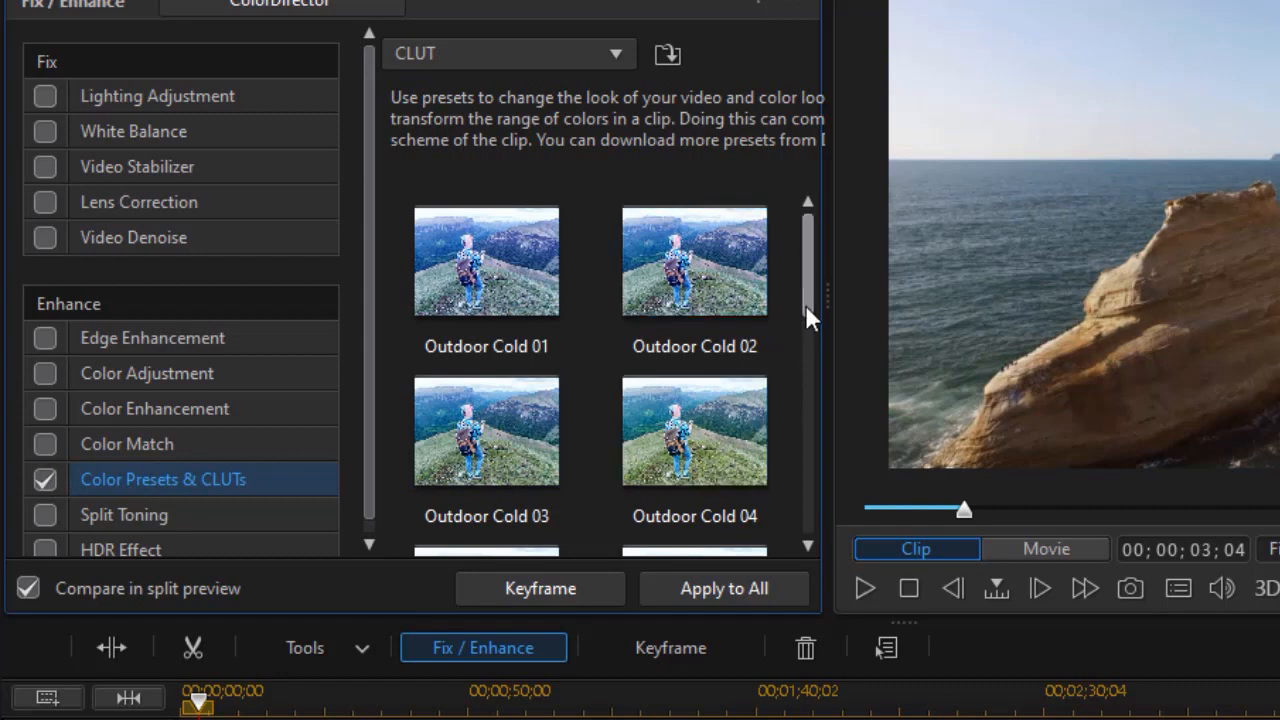
Try the Outdoor Warm 05 CLUT on the rocky ocean clip and go back to Outdoor Warm 04.
scroll(801, 324, down, 6)
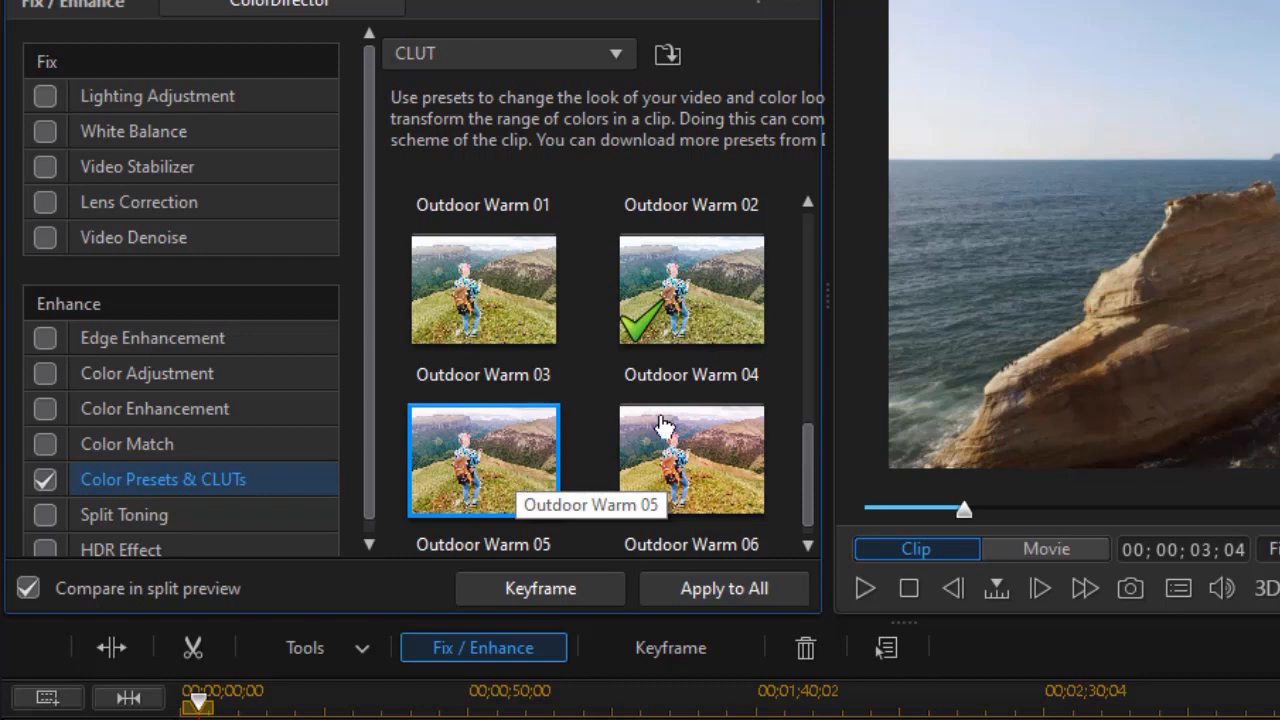
mouse_move(800, 440)
mouse_down()
mouse_move(801, 305)
mouse_move(781, 345)
mouse_move(781, 429)
mouse_up()
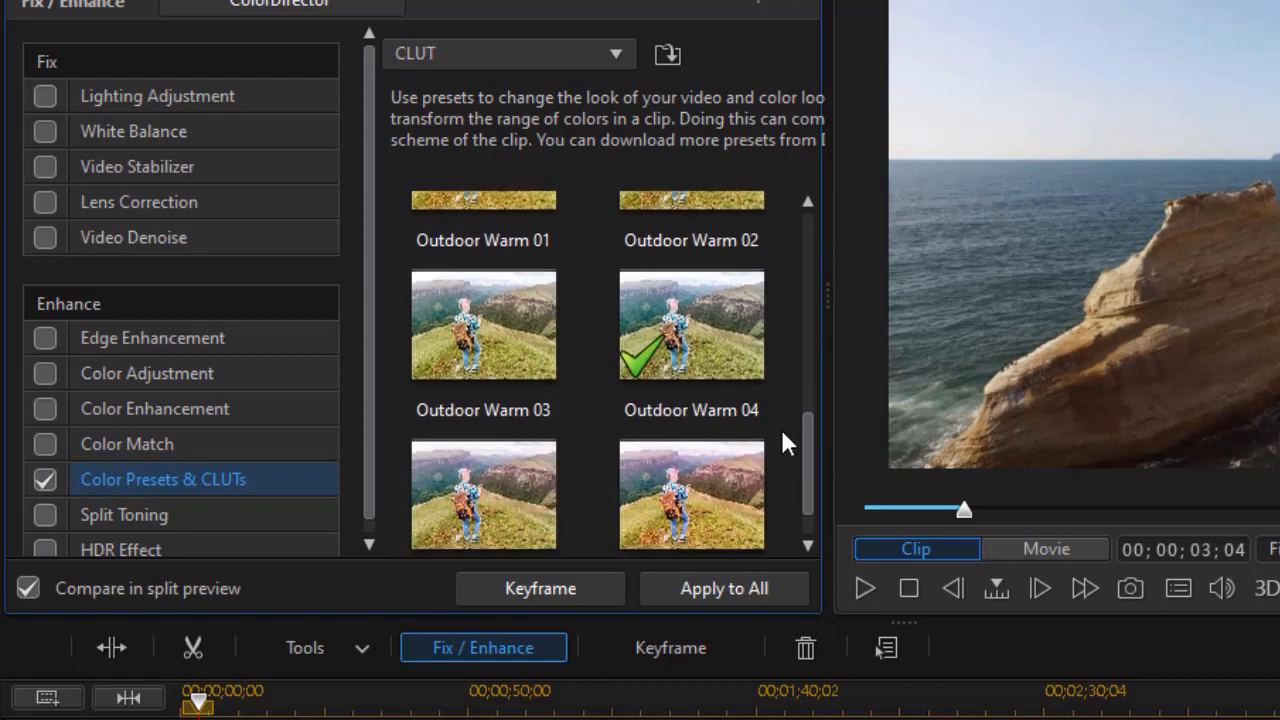
click(495, 480)
scroll(497, 480, down, 1)
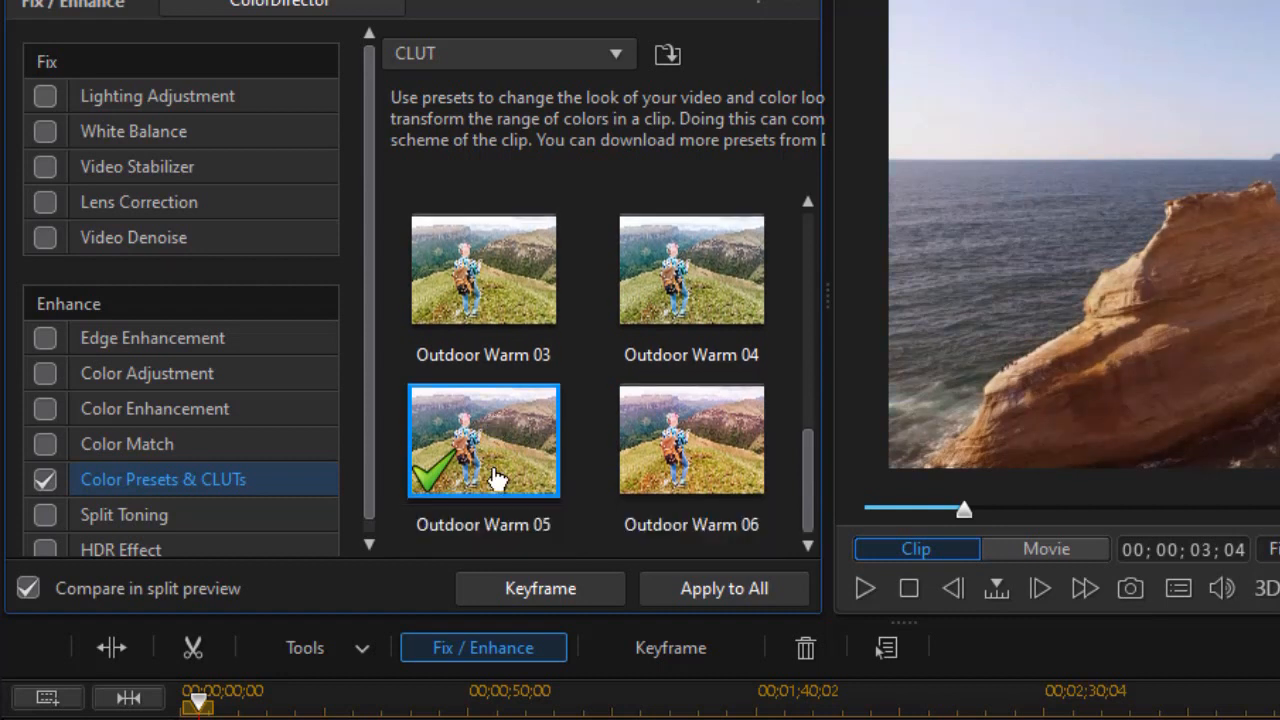
click(700, 293)
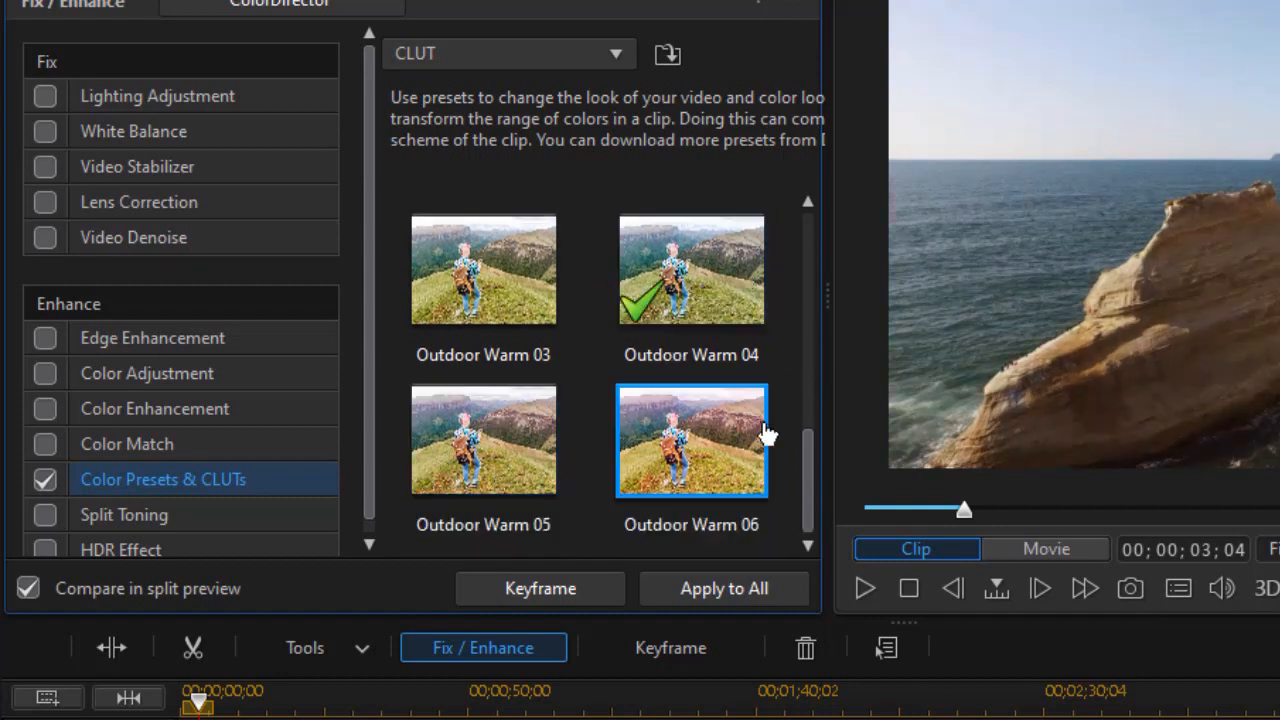
drag(804, 456, 808, 308)
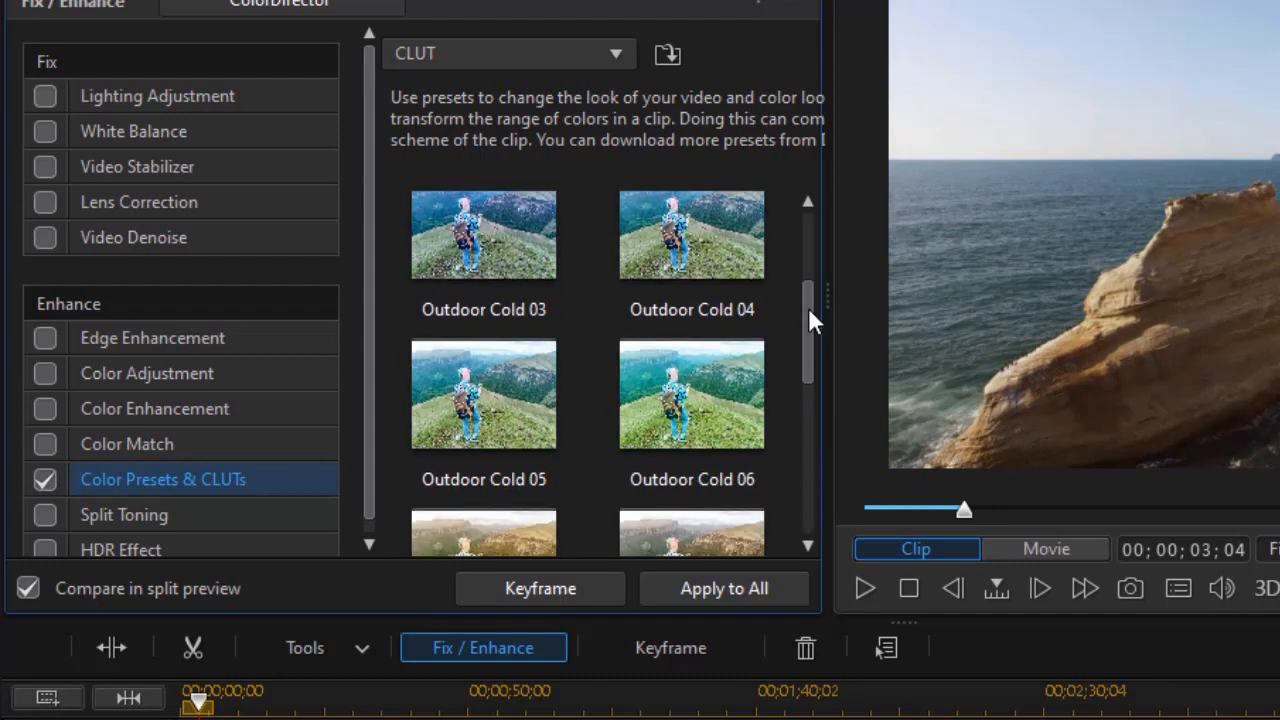
drag(808, 307, 792, 400)
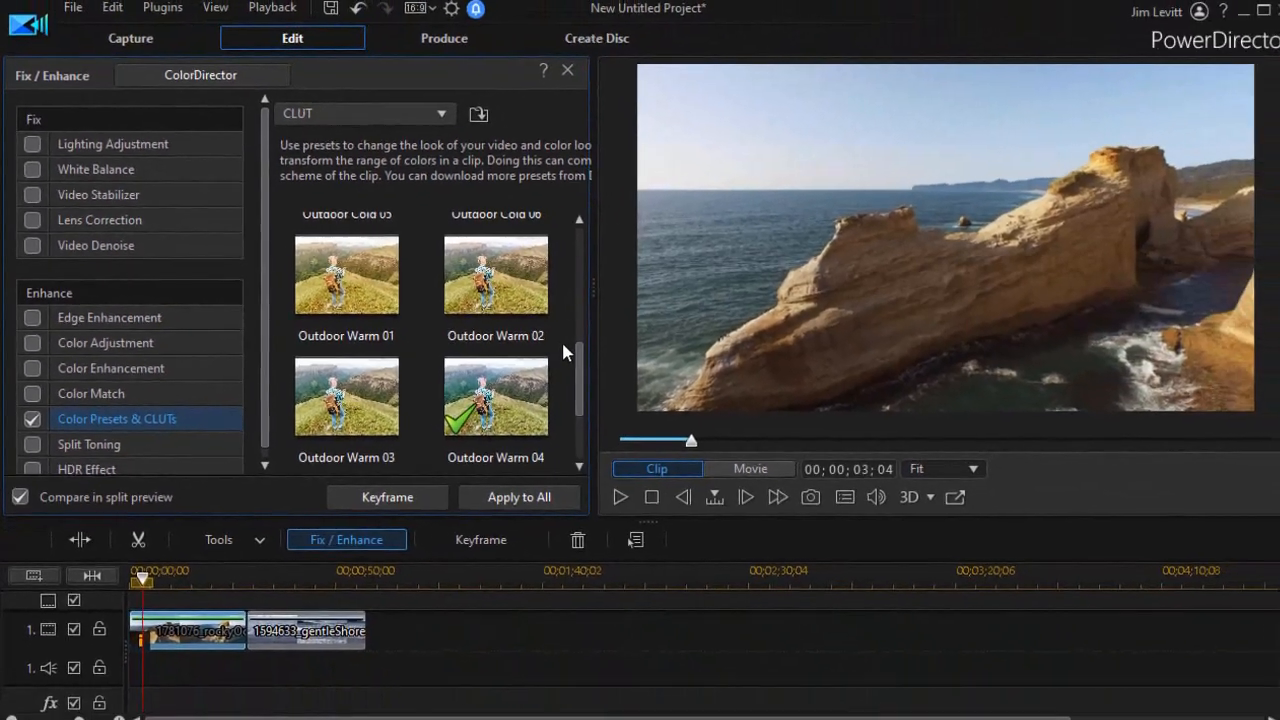
Import K_TONE Vintage_KODACHROME.cube from the lut folder in Downloads as a CLUT and apply it to the rocky ocean clip.
drag(806, 392, 806, 232)
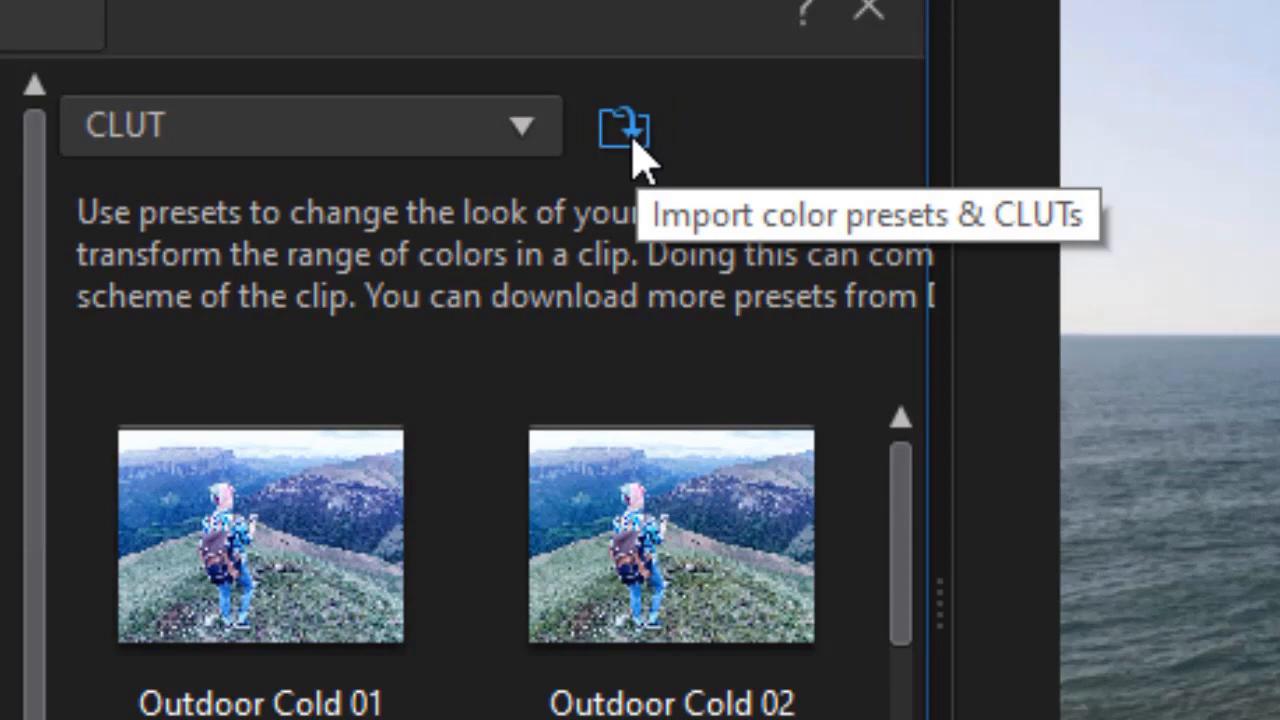
click(617, 130)
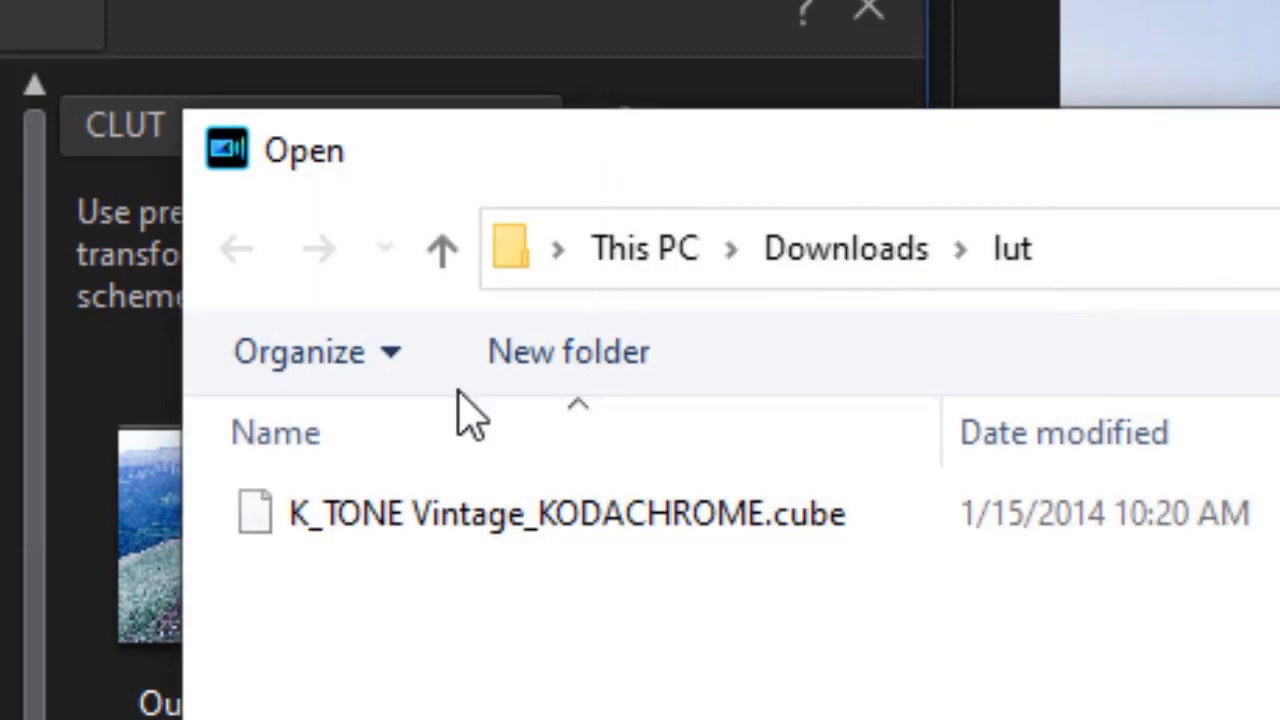
click(665, 525)
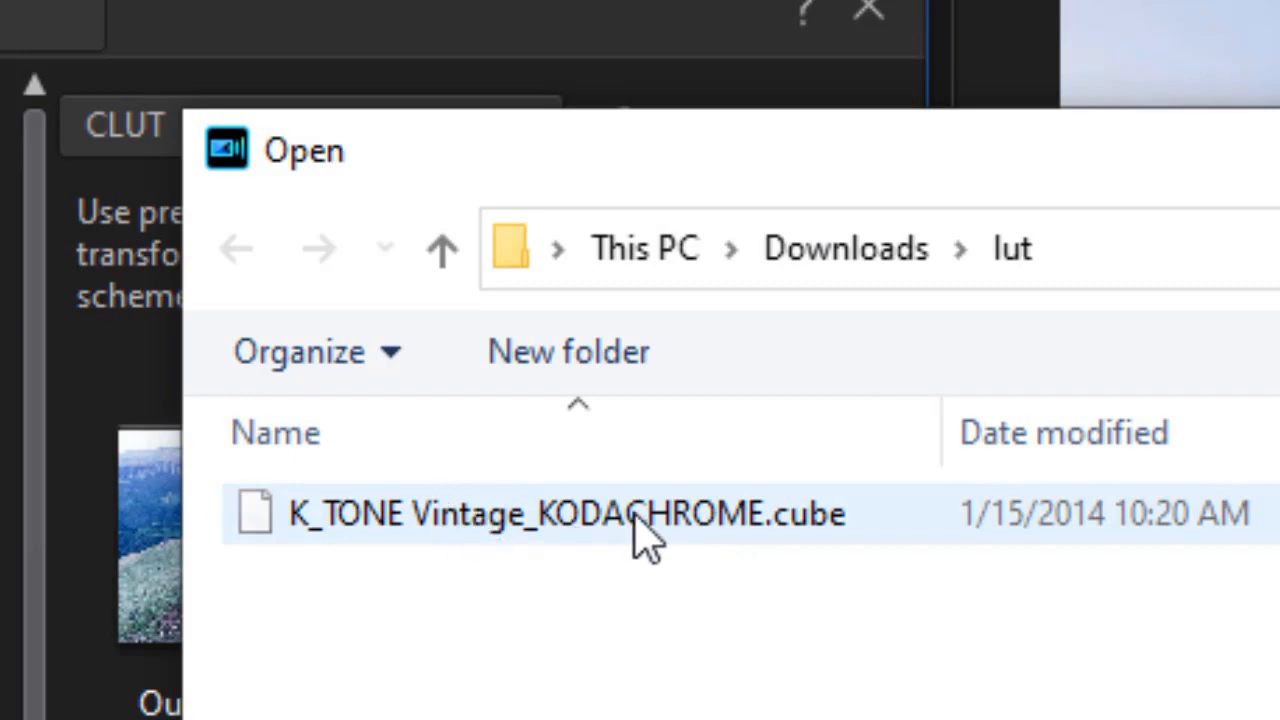
click(764, 532)
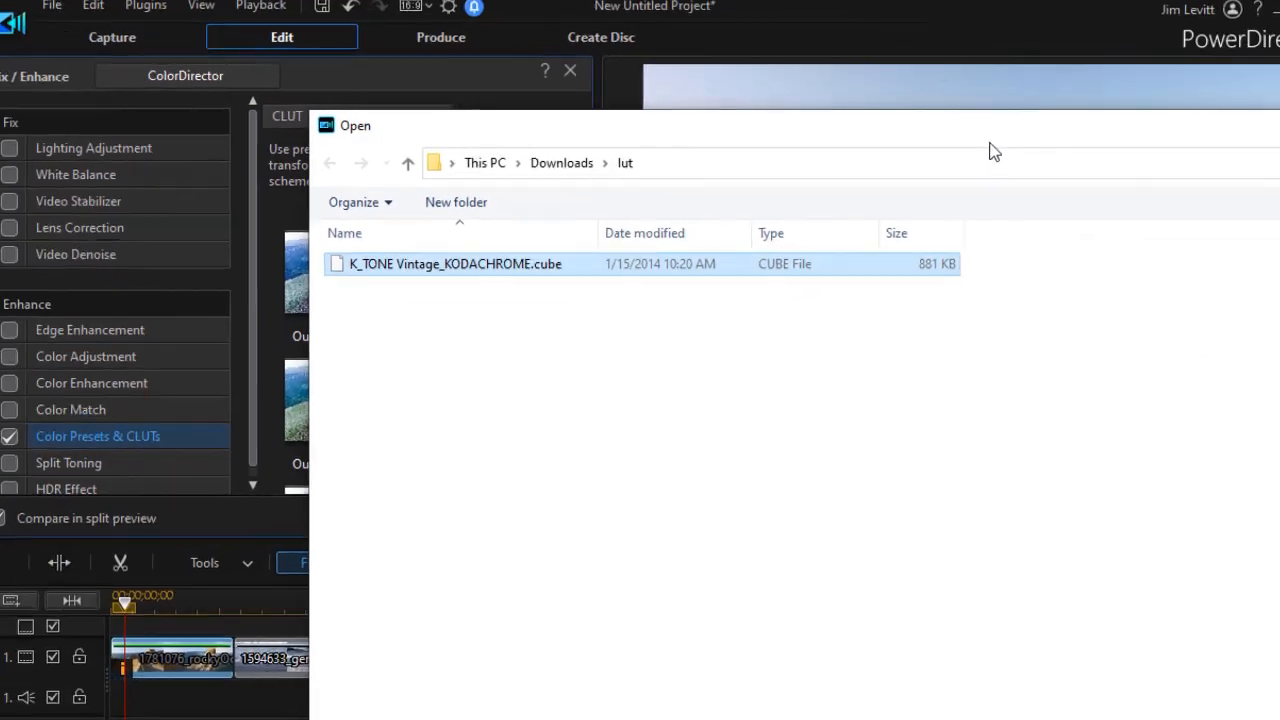
drag(941, 136, 629, 31)
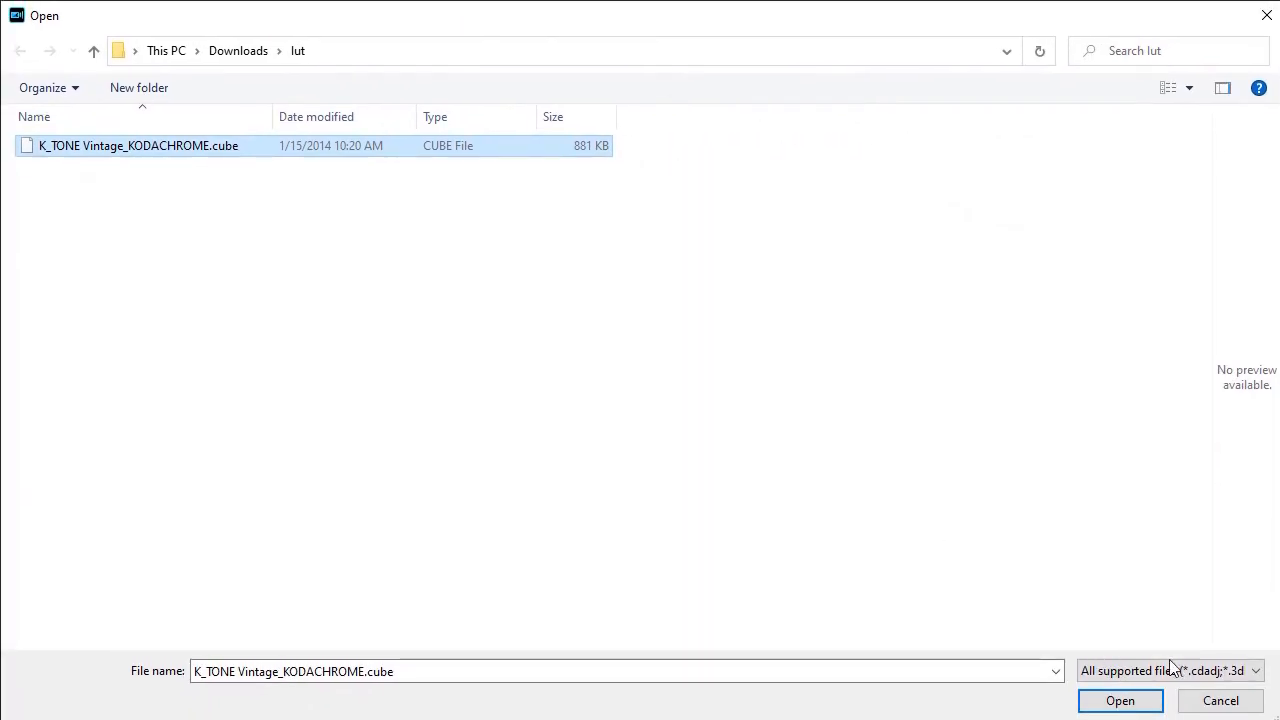
click(1120, 703)
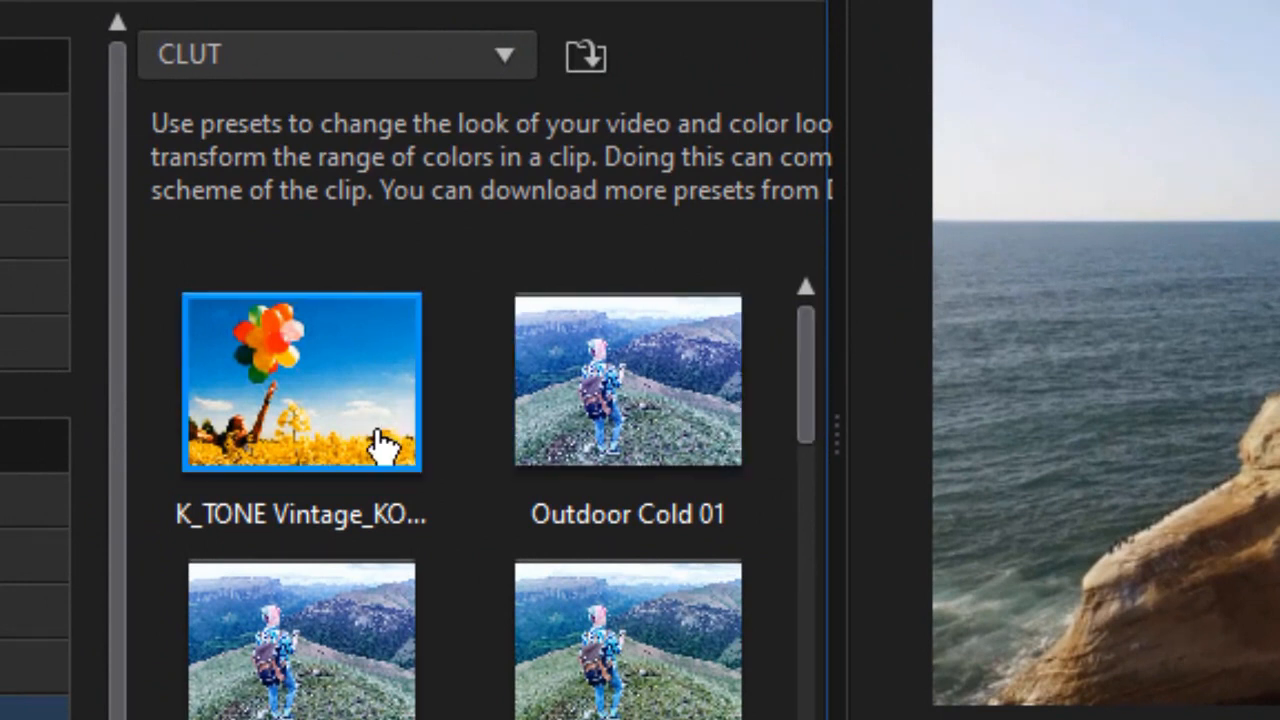
click(310, 420)
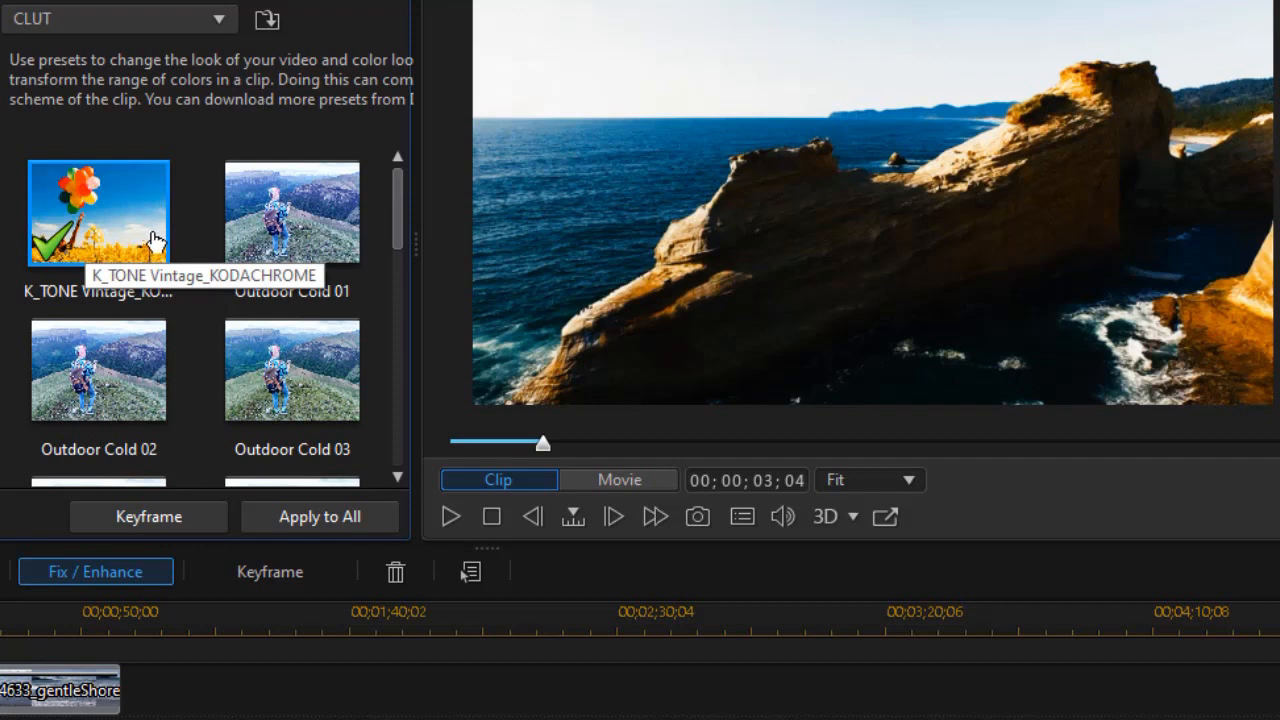
drag(396, 243, 371, 180)
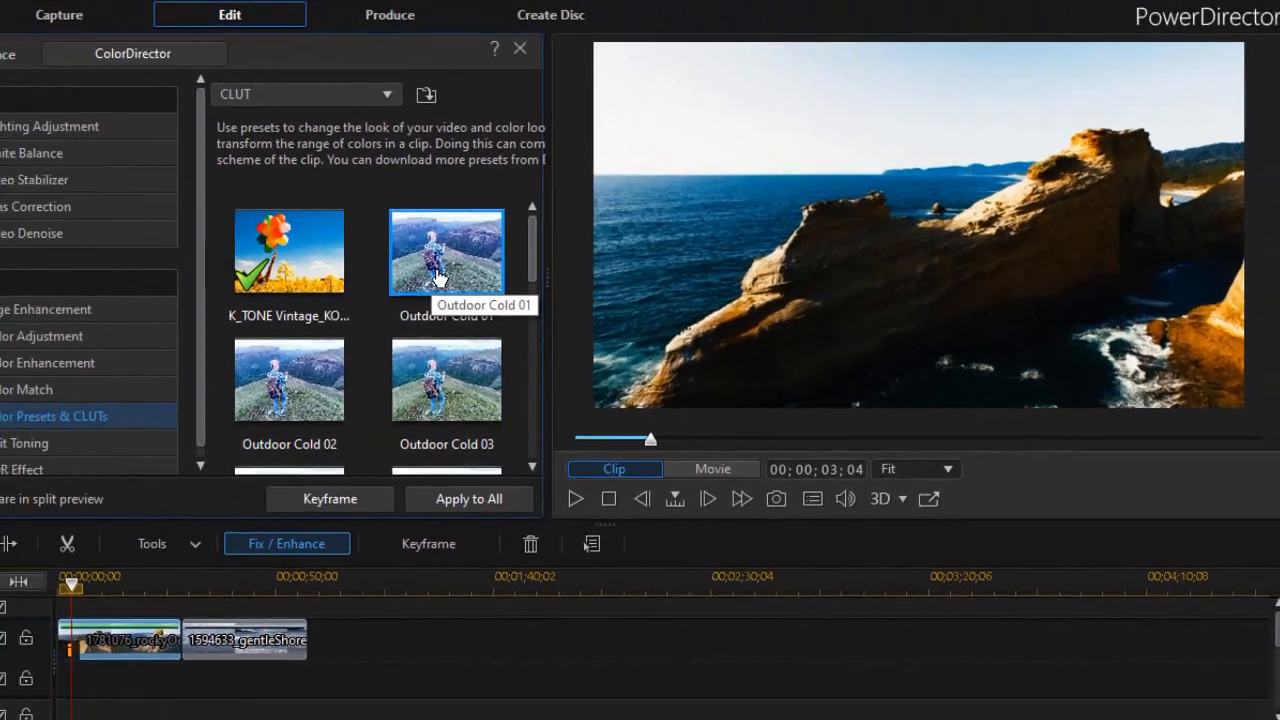
scroll(571, 295, down, 1)
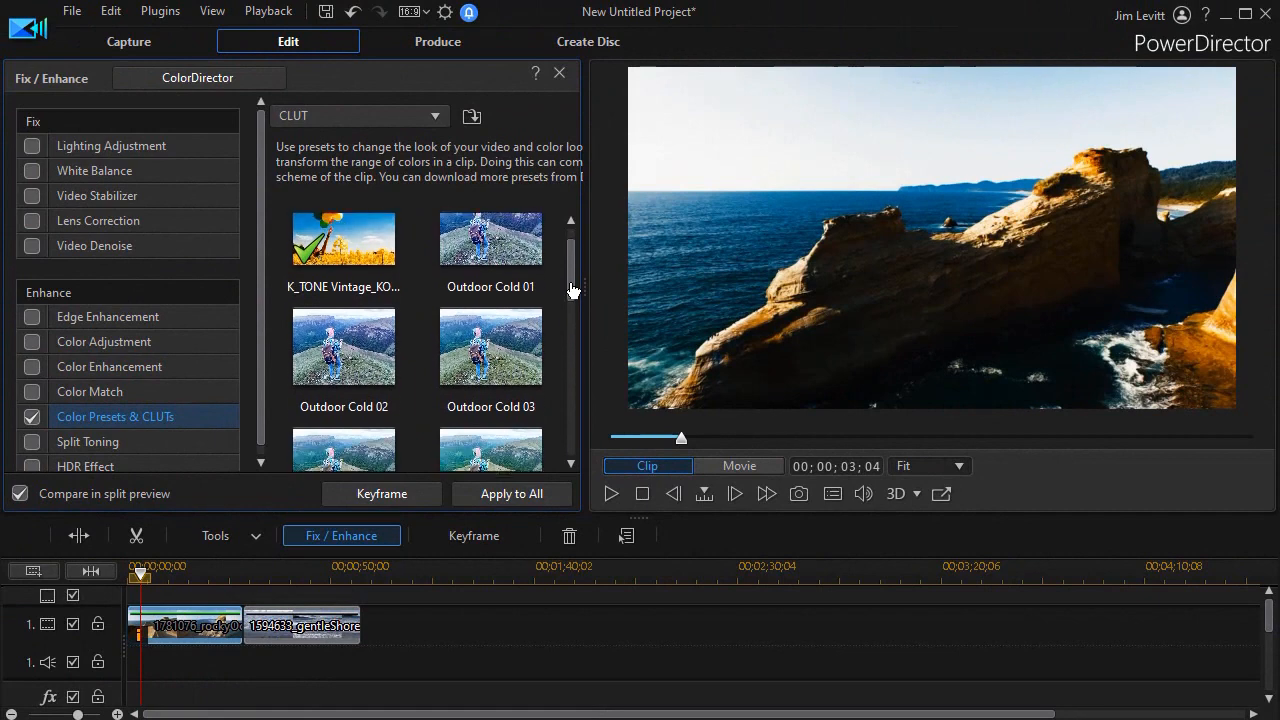
drag(572, 291, 412, 594)
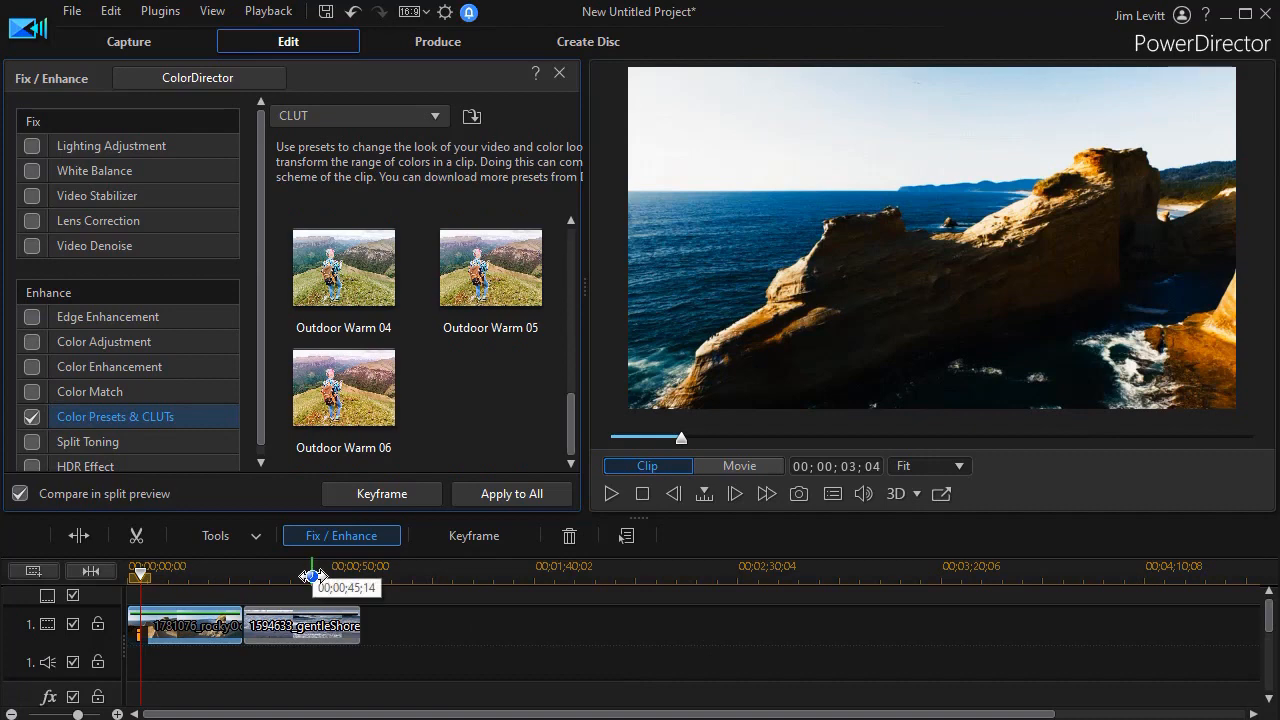
Apply the rocky ocean clip's CLUT to all clips on the track and check the look on the gentle shore clip.
click(311, 576)
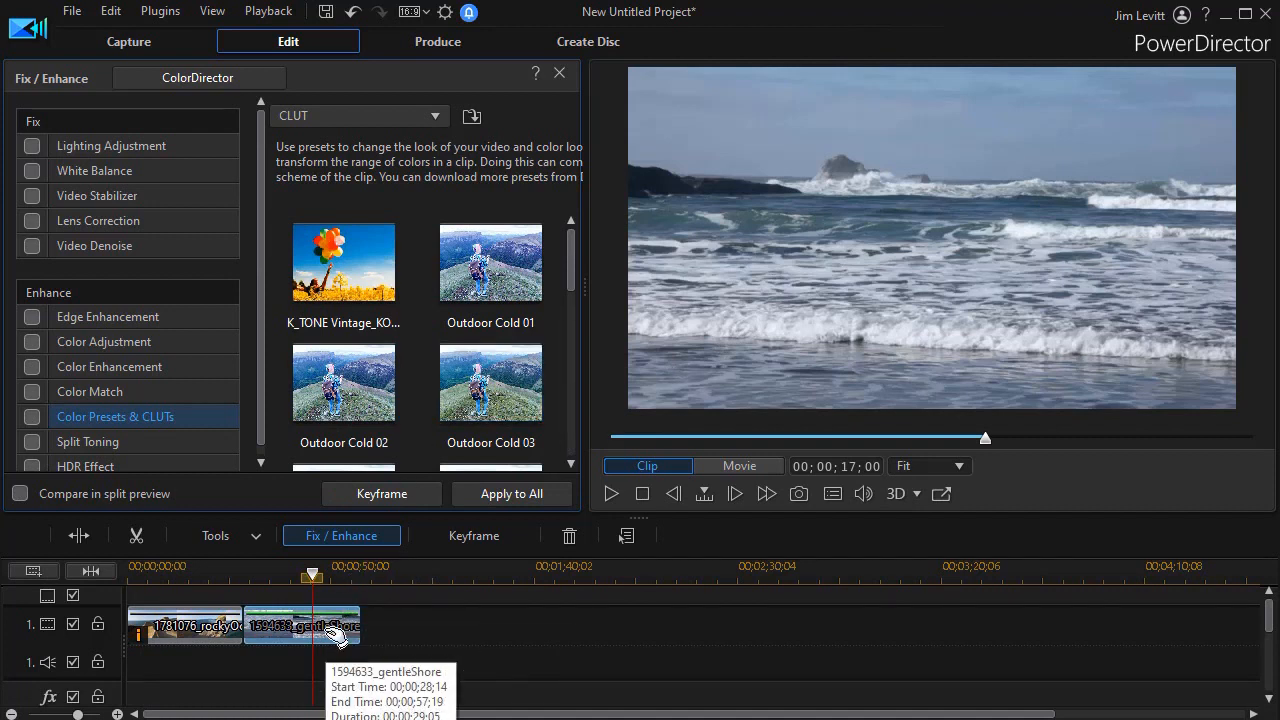
drag(310, 576, 197, 600)
click(198, 620)
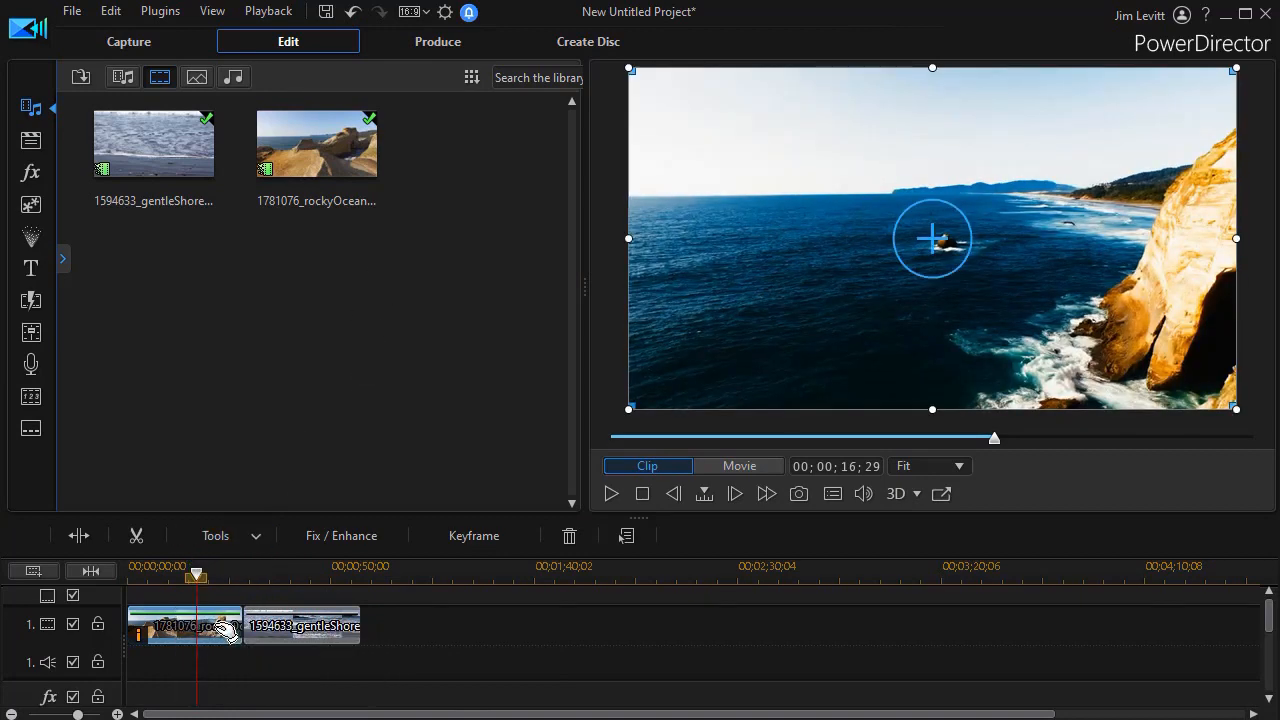
click(330, 537)
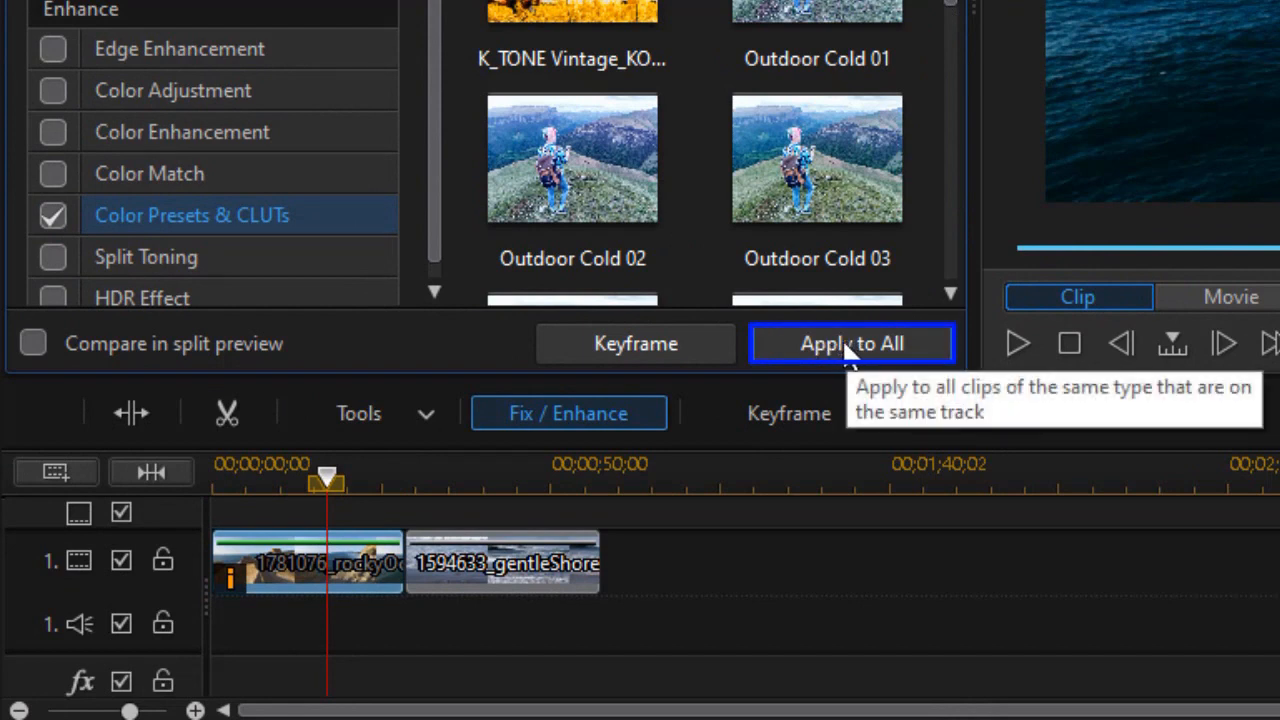
click(840, 345)
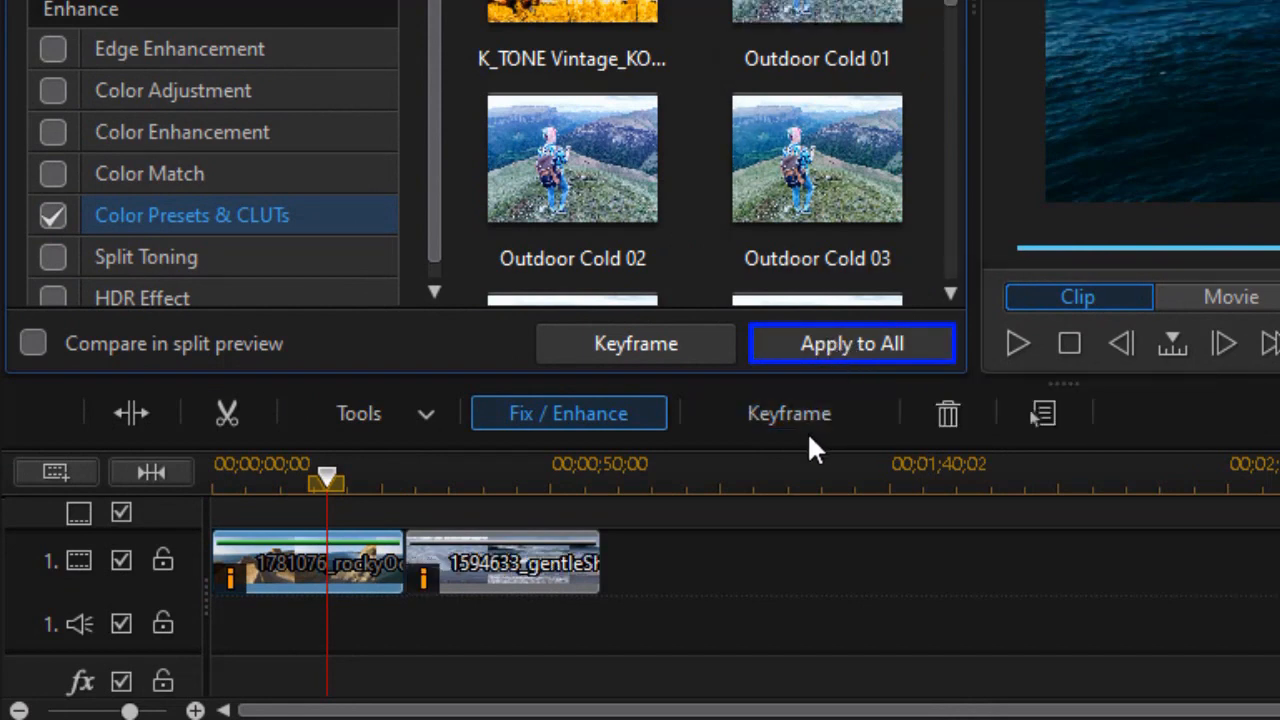
mouse_move(431, 586)
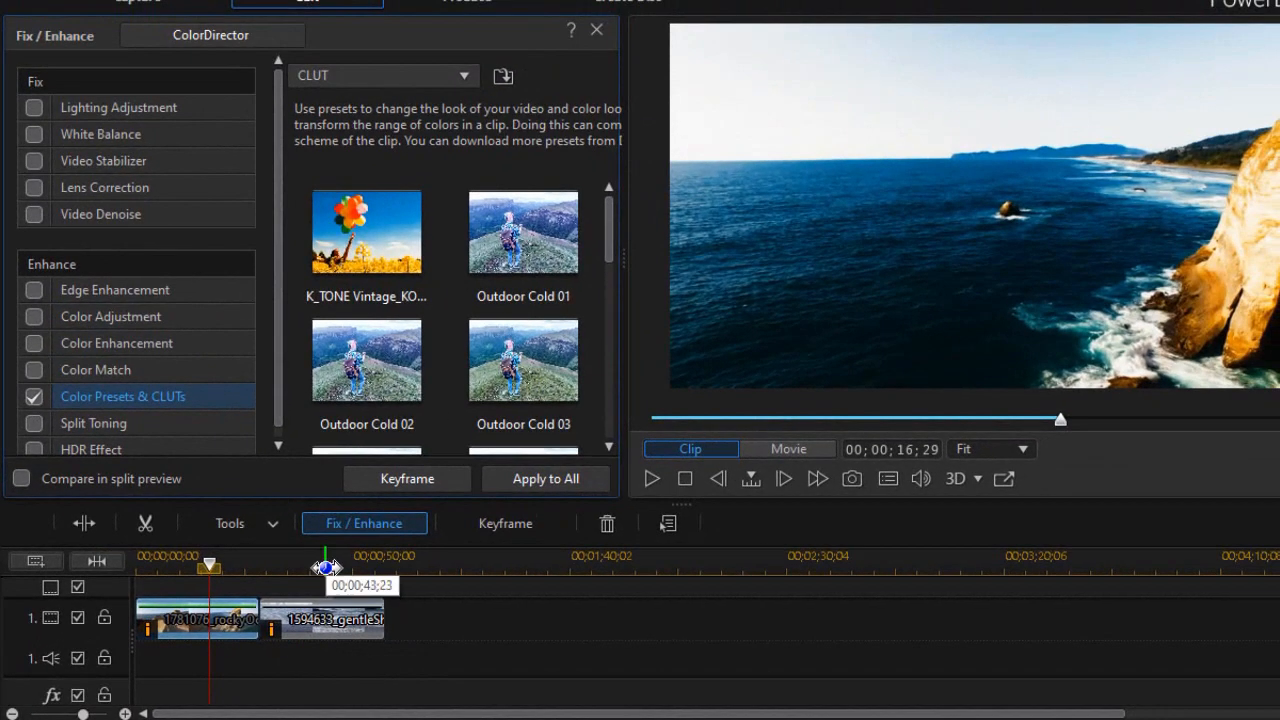
click(325, 567)
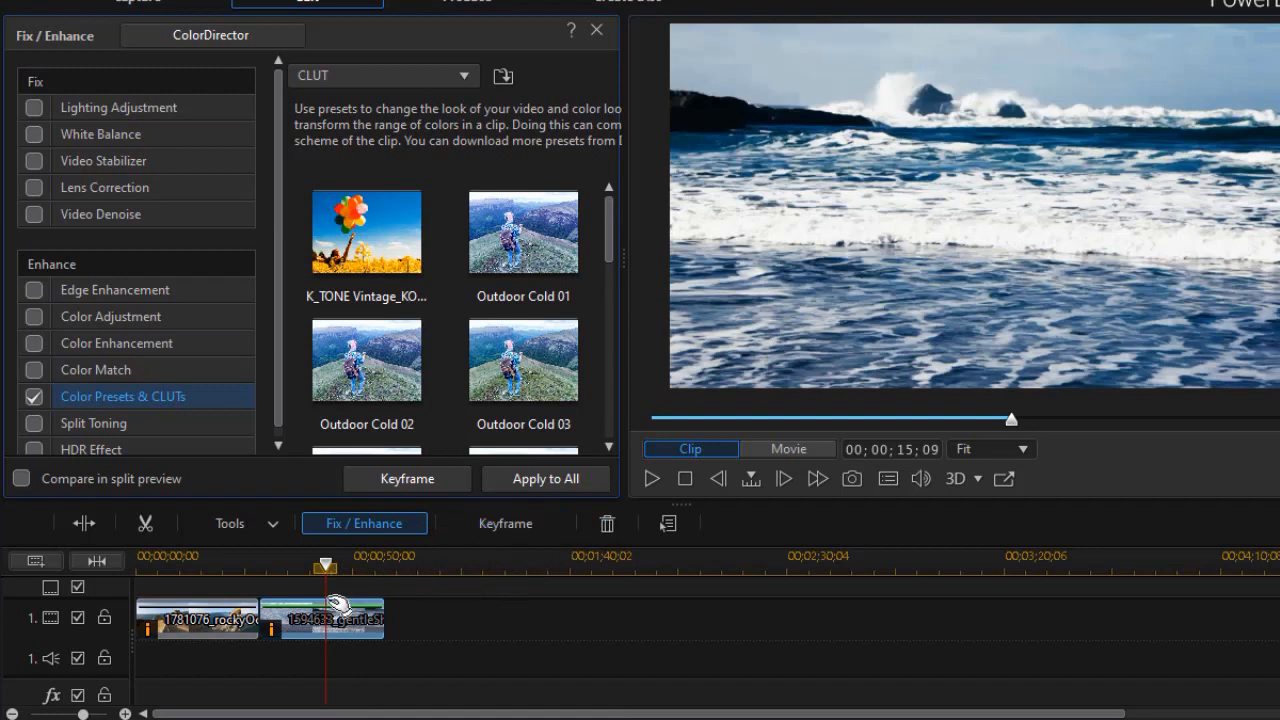
mouse_move(330, 576)
mouse_down()
mouse_move(358, 566)
mouse_move(322, 578)
mouse_move(209, 566)
mouse_move(300, 577)
mouse_move(329, 566)
mouse_up()
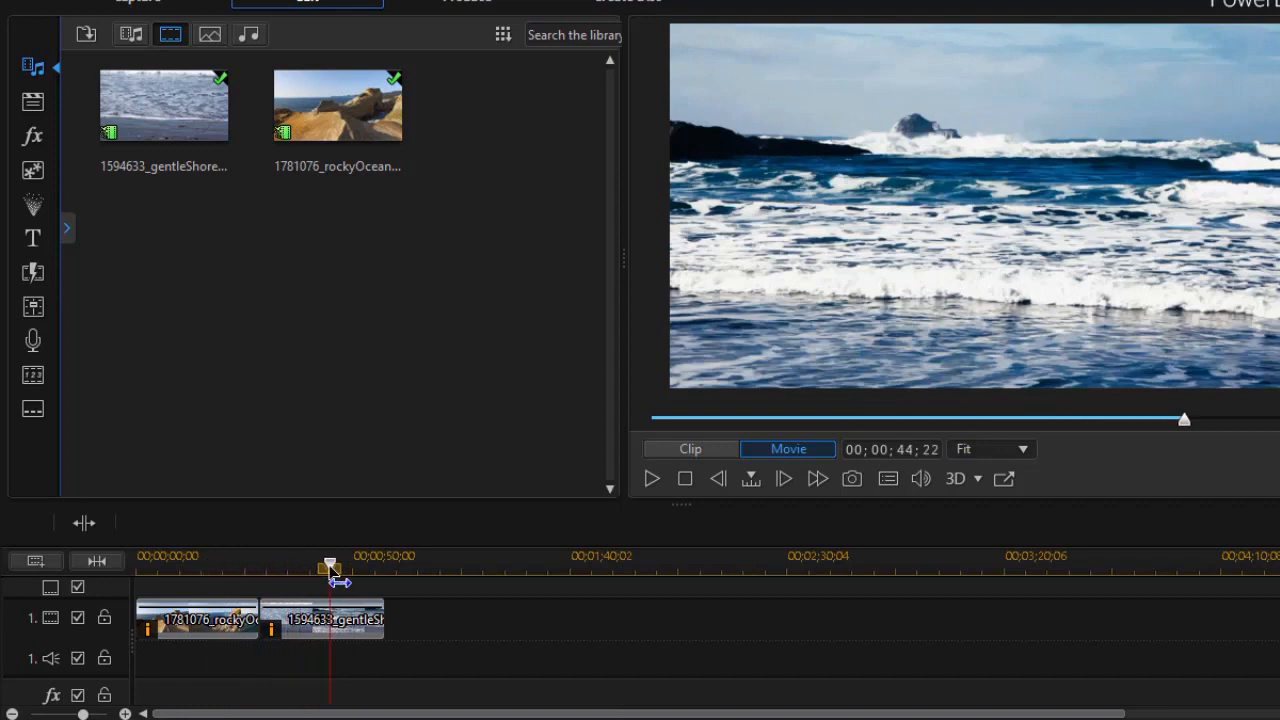
Turn off Color Presets & CLUTs for the gentle shore clip in its Fix / Enhance settings.
click(362, 618)
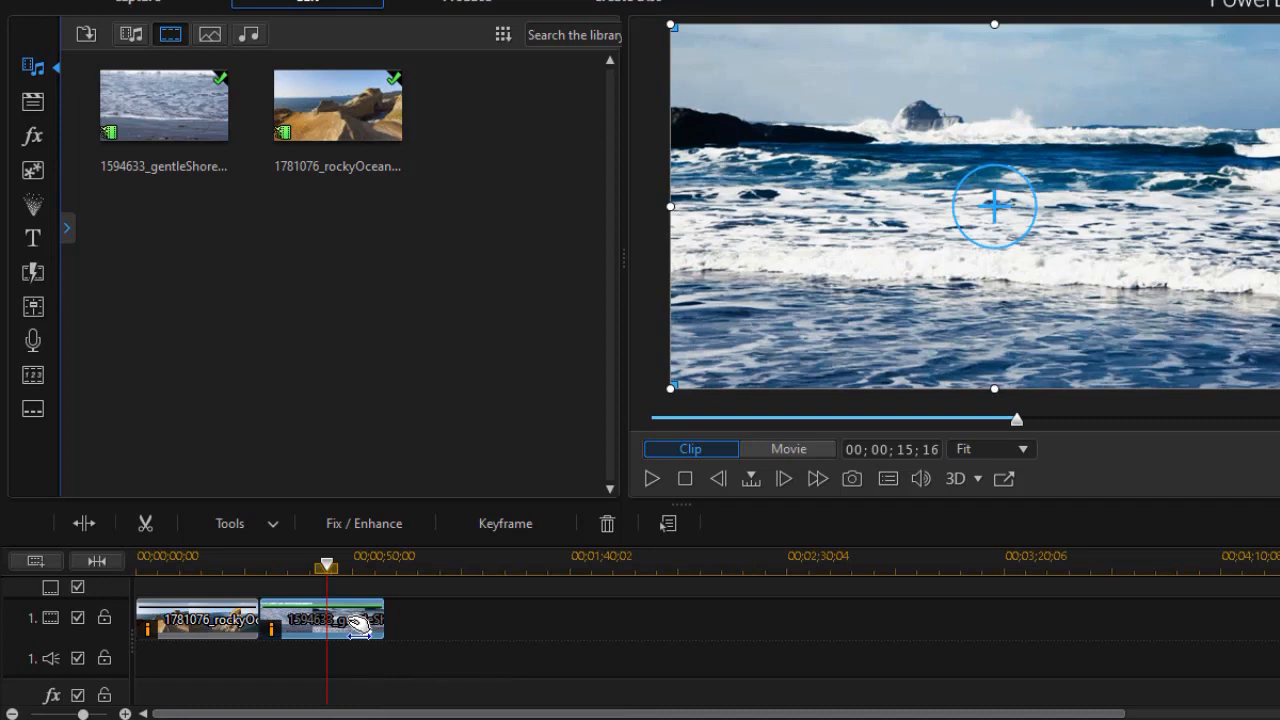
click(366, 523)
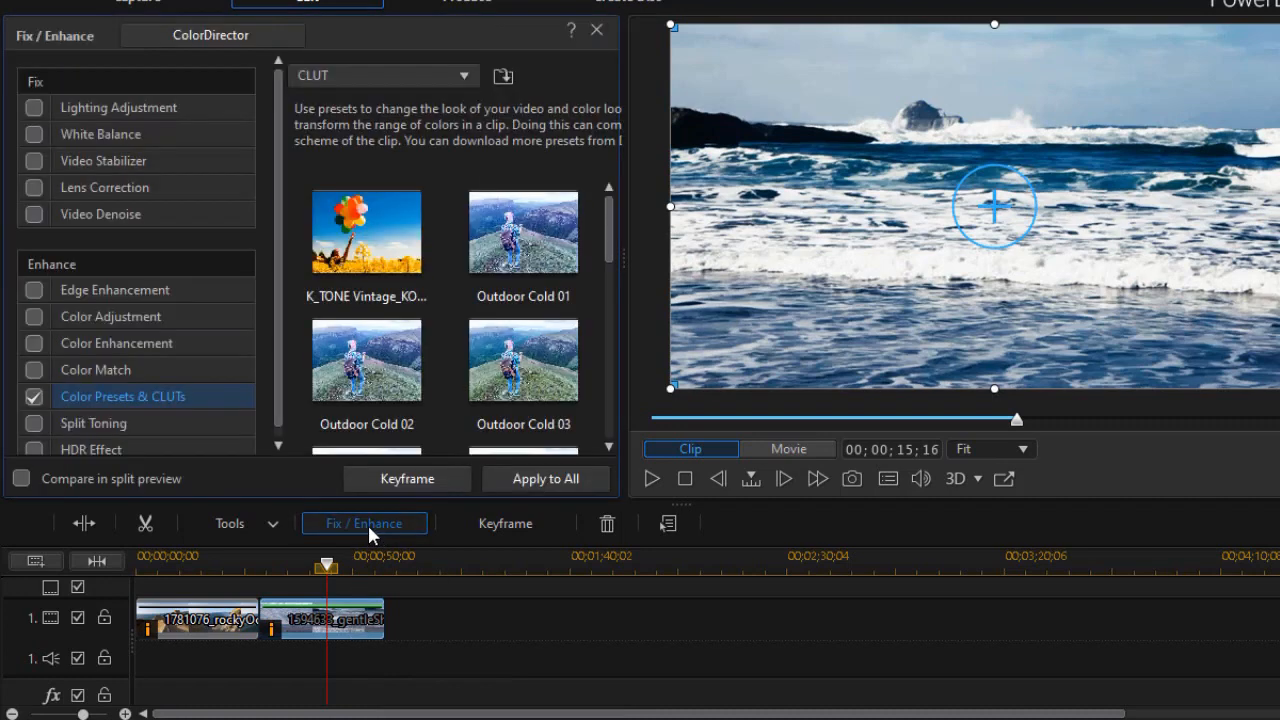
click(74, 402)
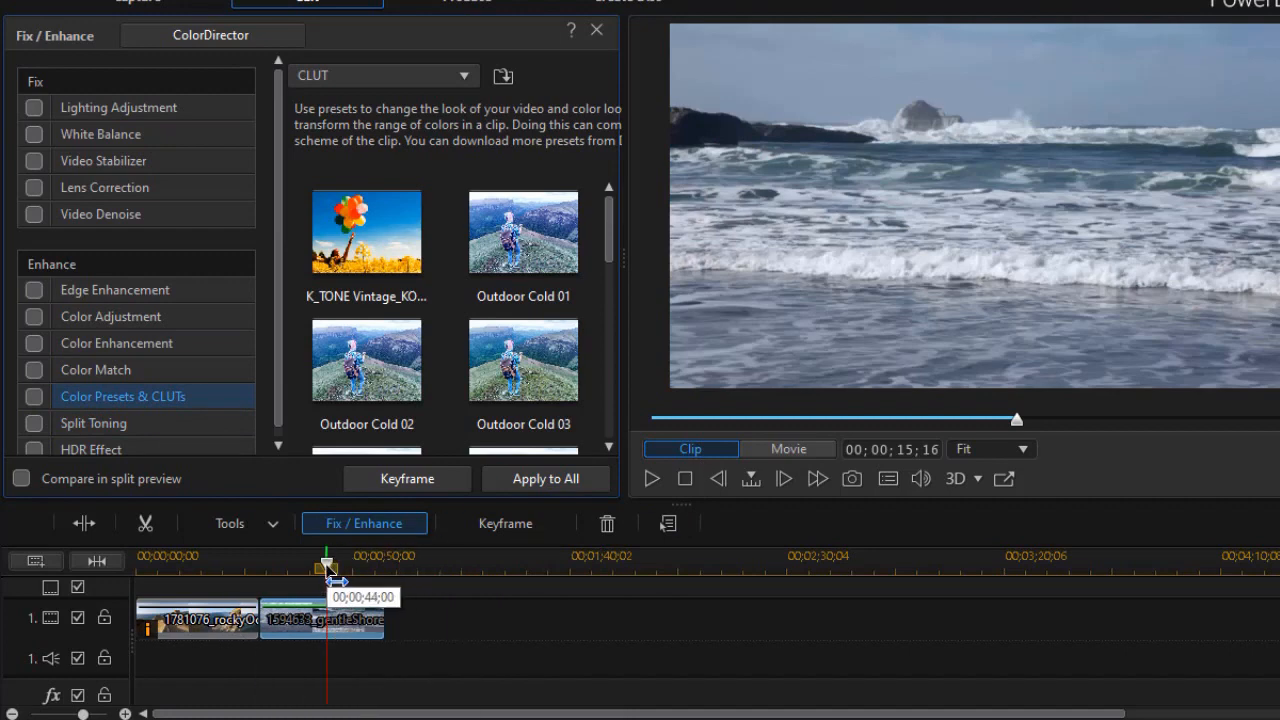
Select the rocky ocean clip on the timeline and turn off its Color Presets & CLUTs enhancement.
drag(328, 562, 216, 565)
click(220, 615)
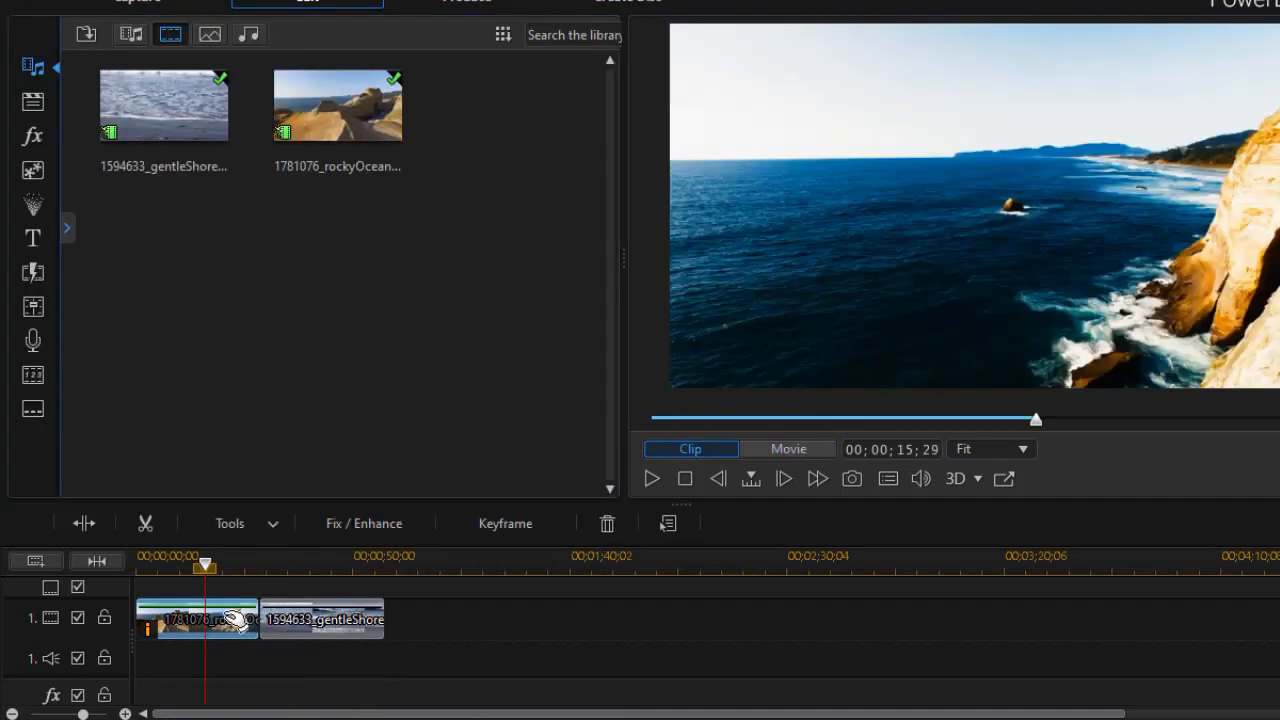
click(352, 527)
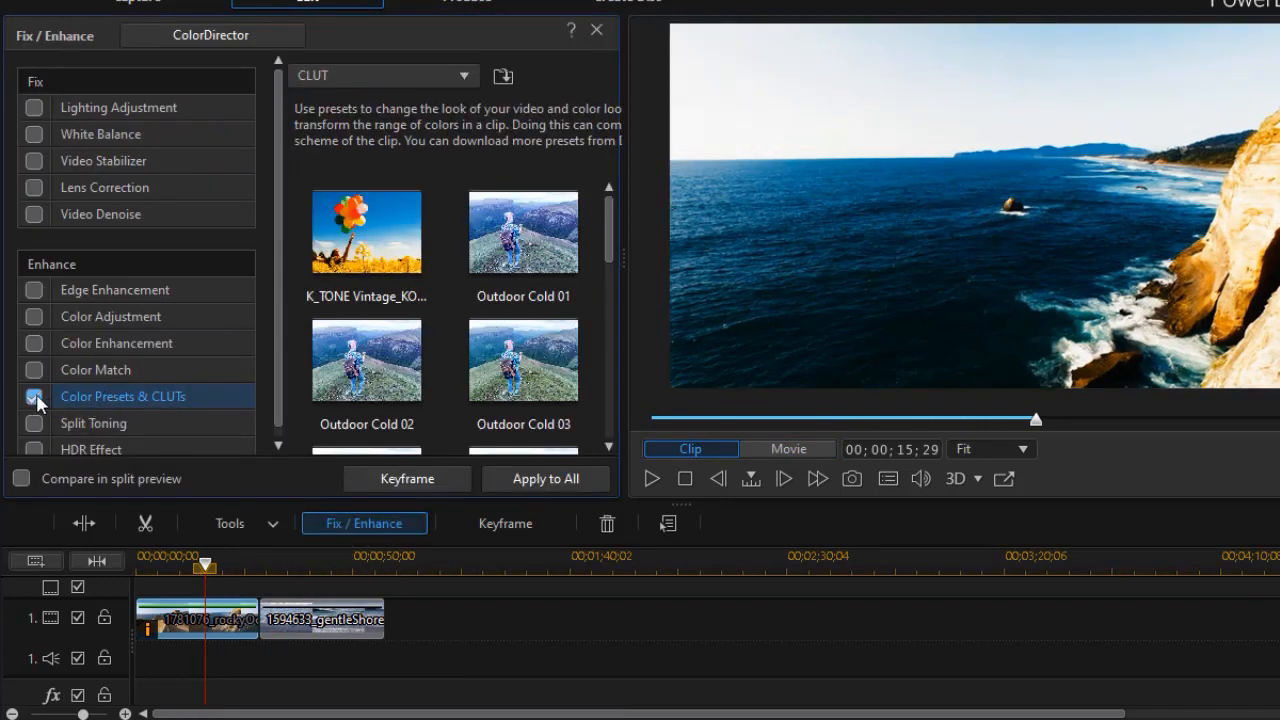
click(33, 400)
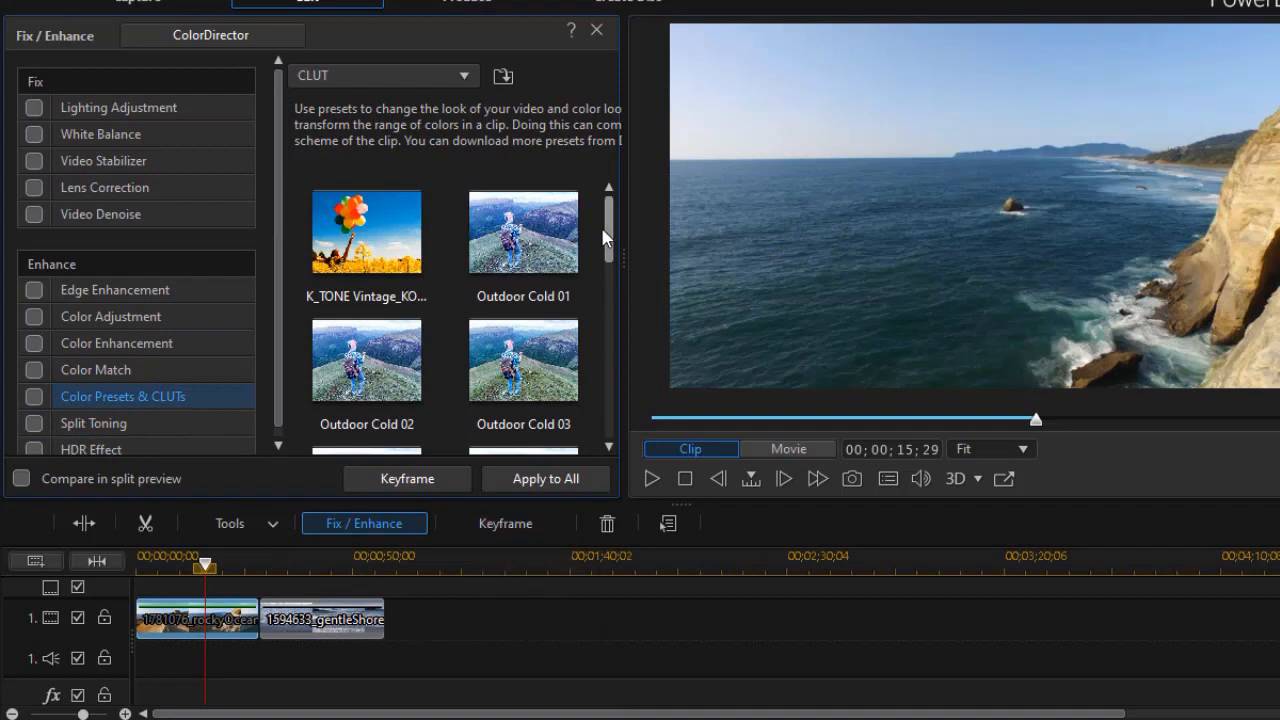
scroll(610, 243, down, 1)
mouse_move(611, 243)
mouse_down()
mouse_move(630, 343)
mouse_move(612, 250)
mouse_up()
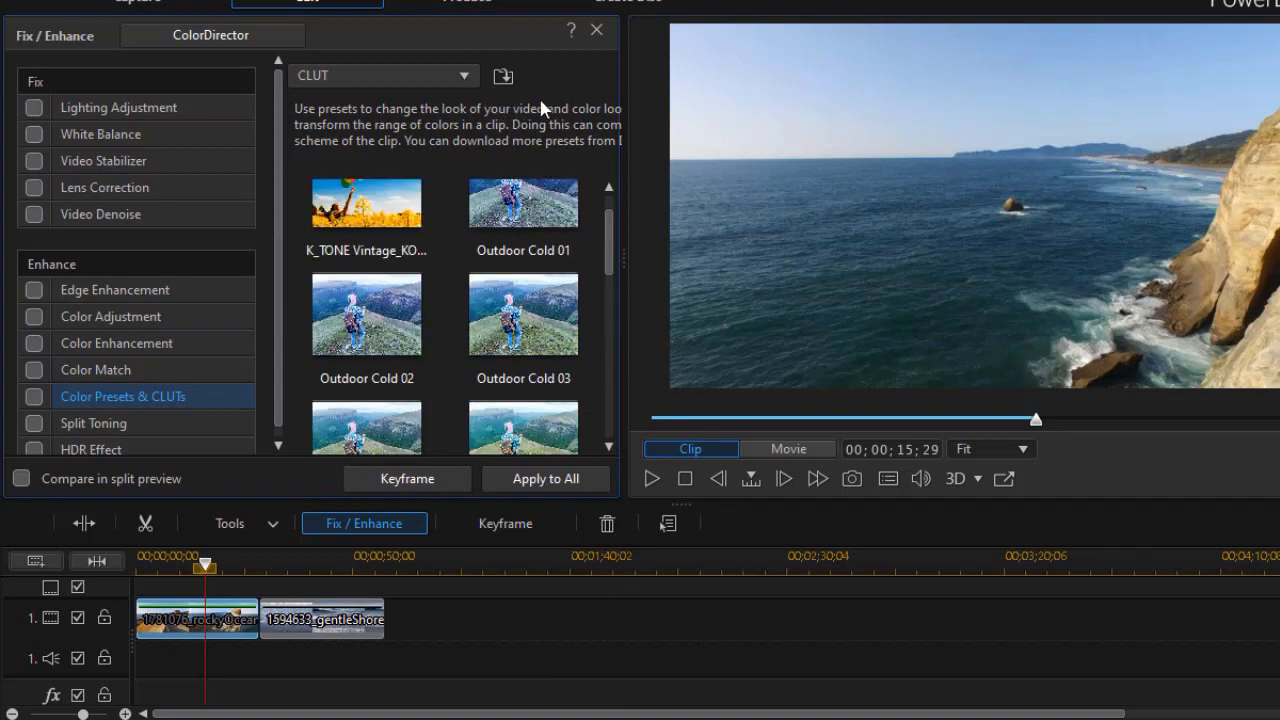